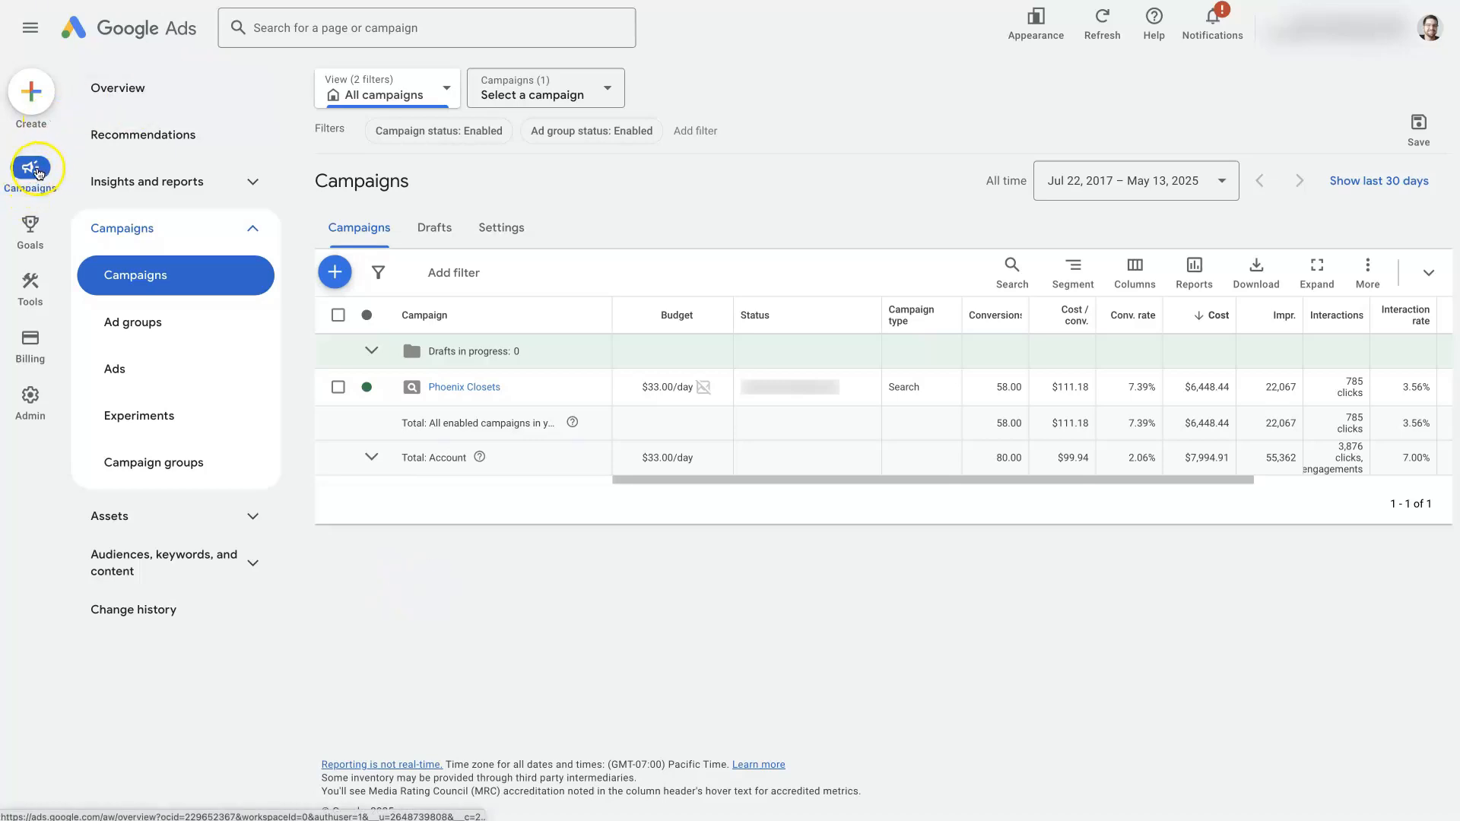
Step: Review the campaign list's navigation section and the available campaign status filter options
{"action": "left_click", "coordinate": [191, 227]}
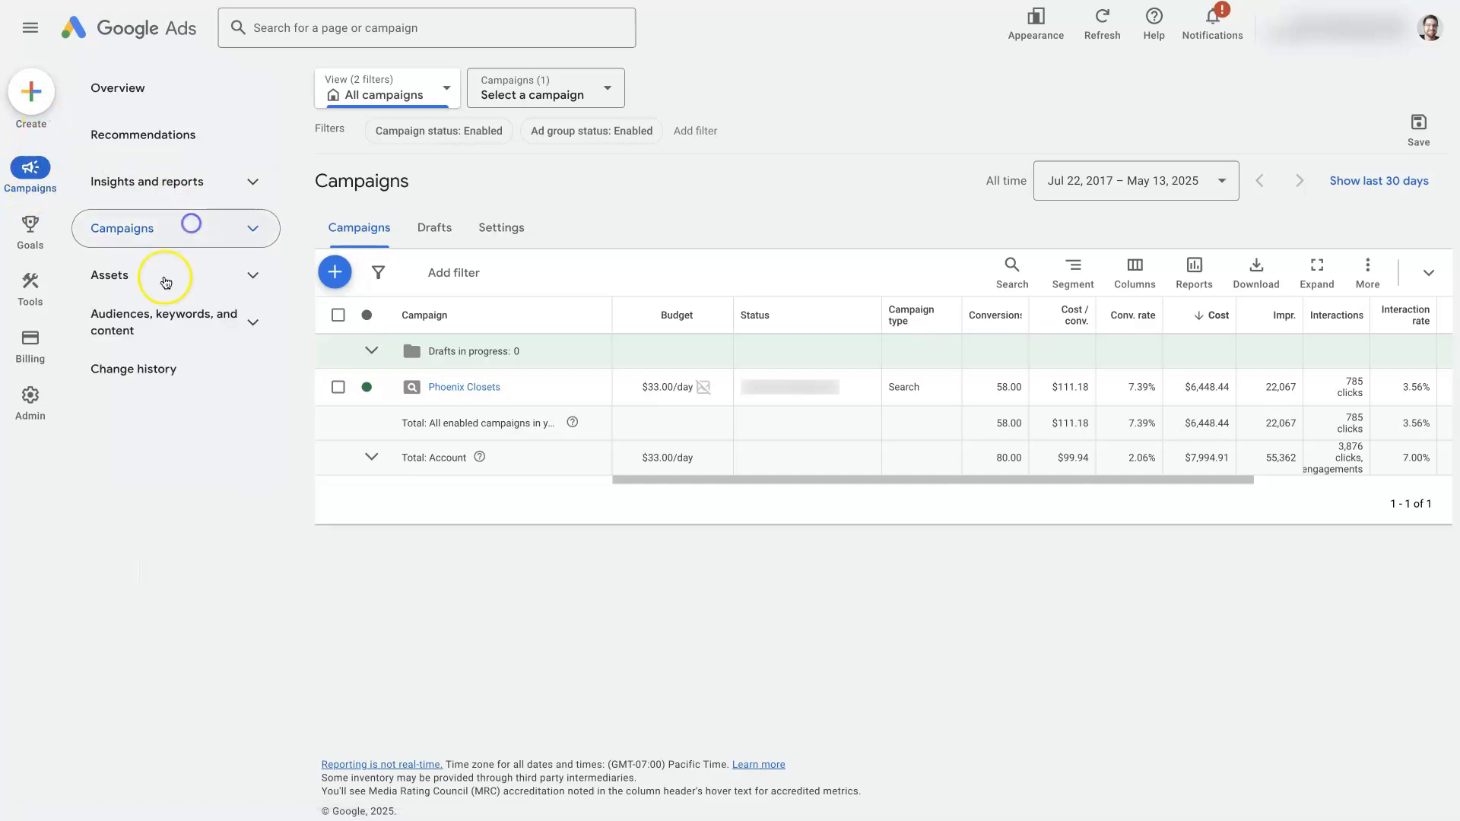
{"action": "left_click", "coordinate": [182, 230]}
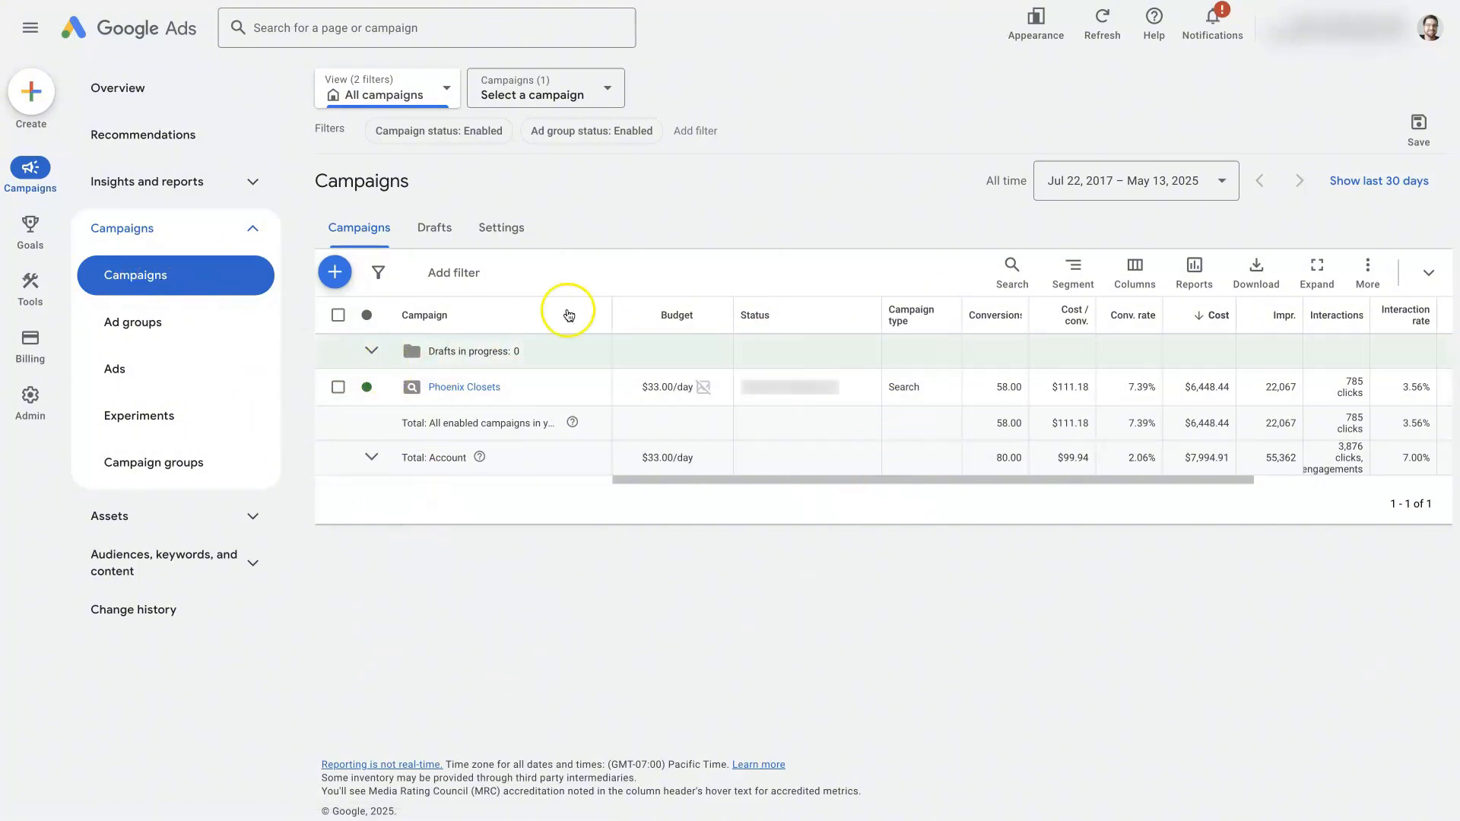
{"action": "left_click", "coordinate": [456, 132]}
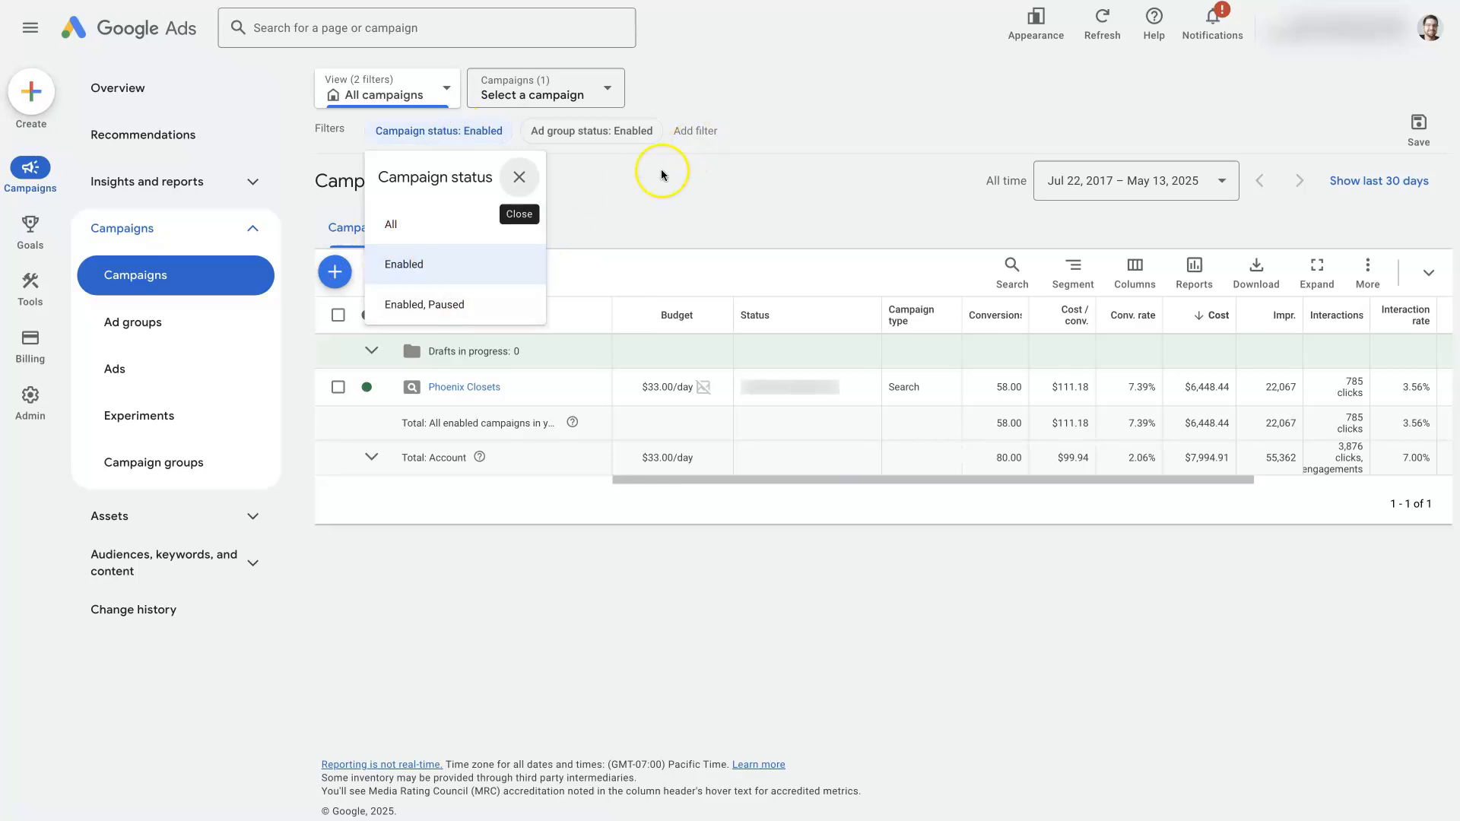
{"action": "left_click", "coordinate": [644, 214]}
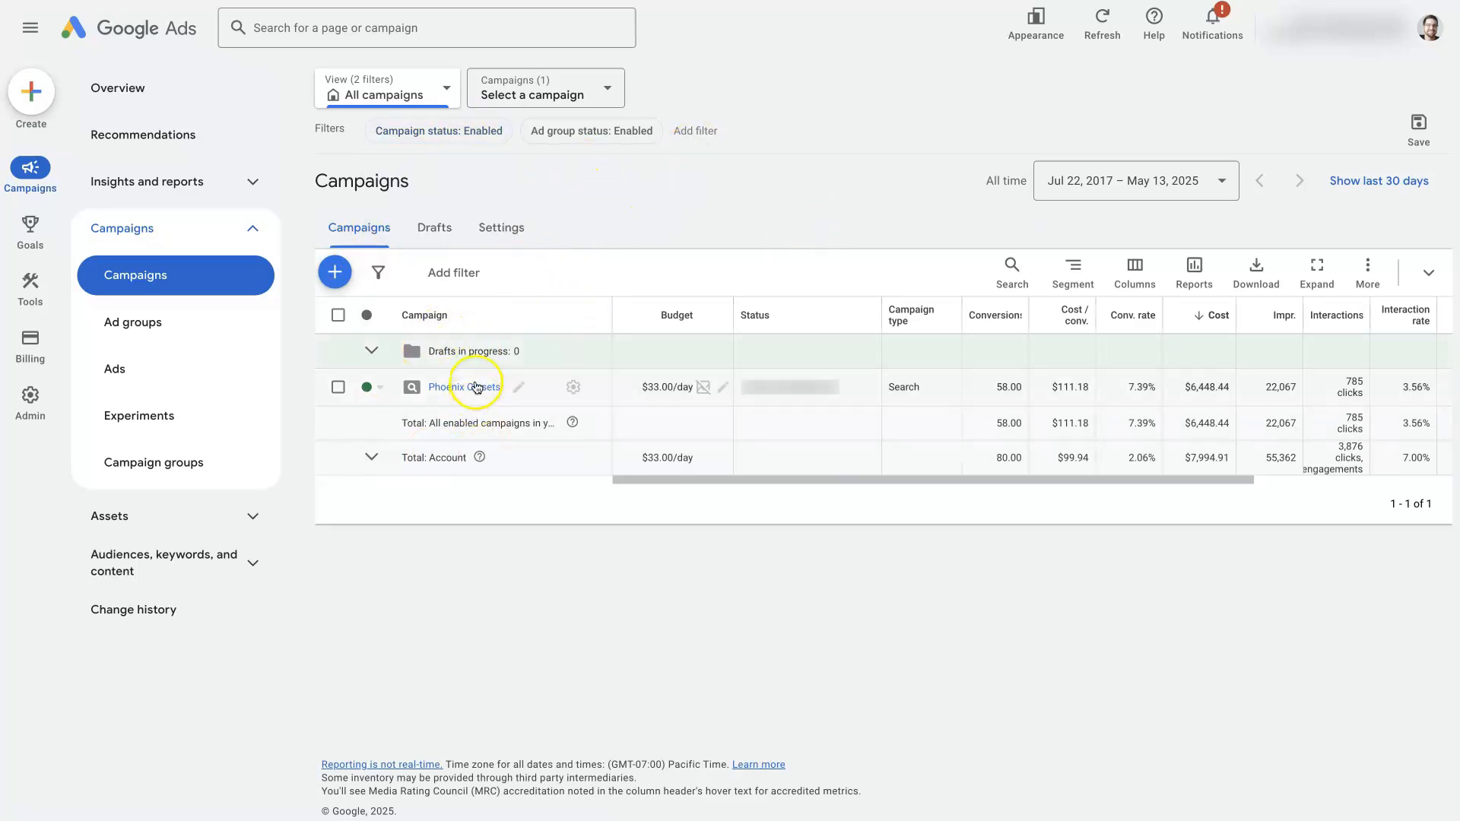
Step: Open the settings of the Phoenix Closets campaign and expand its Locations section
{"action": "left_click", "coordinate": [573, 391]}
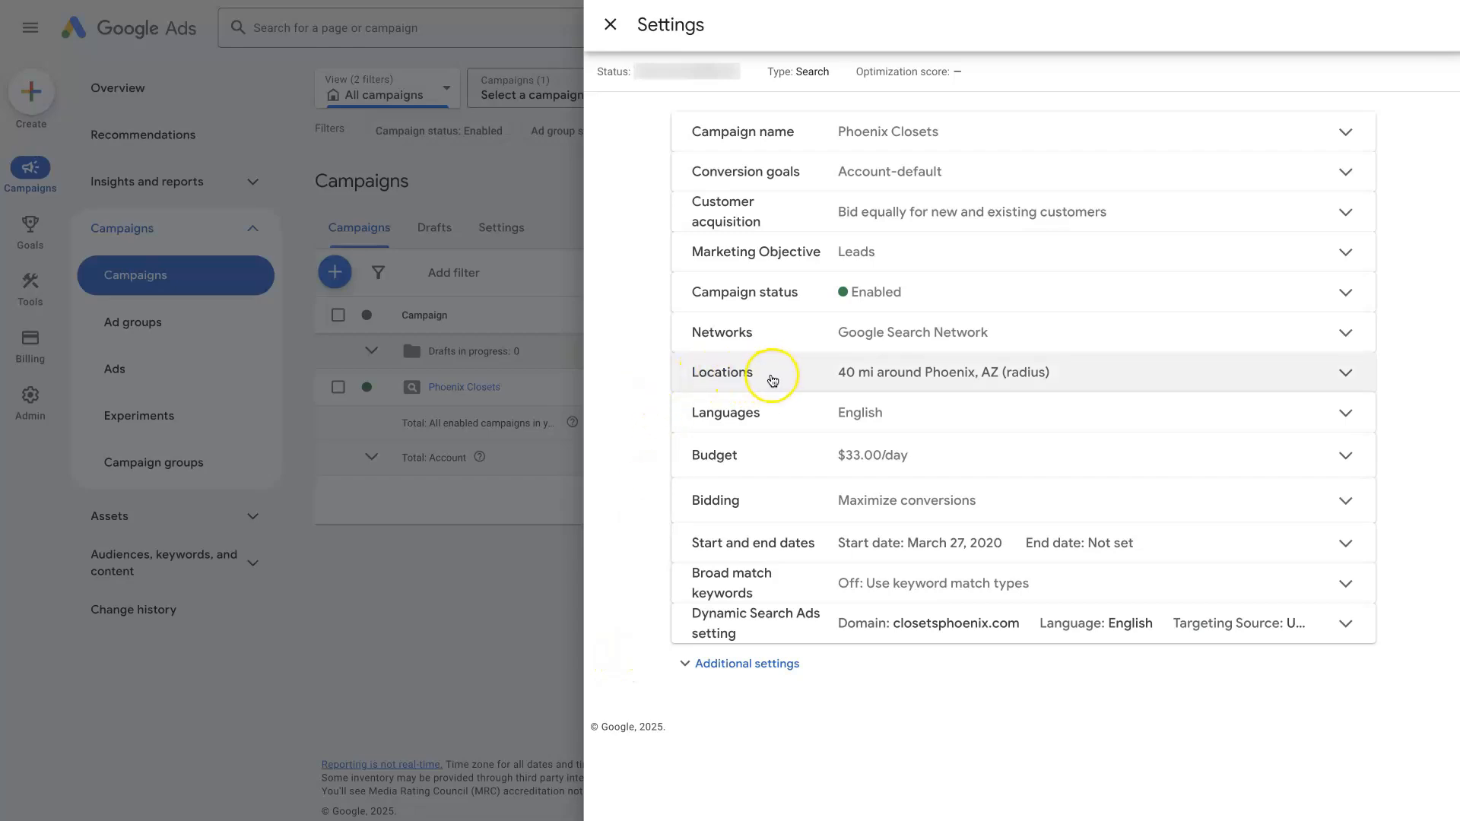
{"action": "left_click", "coordinate": [1340, 375]}
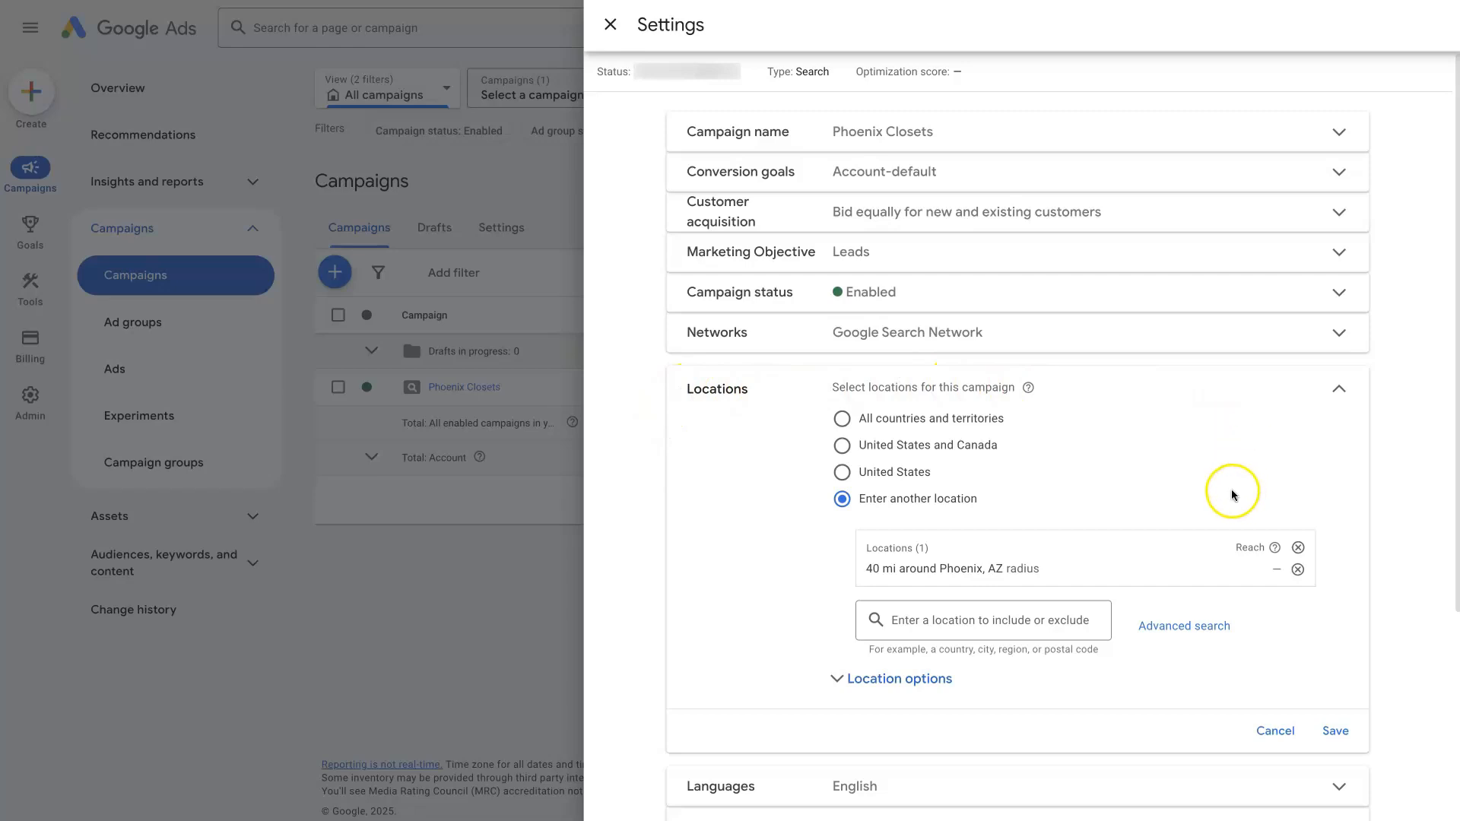
Step: Read the help explanation about selecting locations for this campaign, and close it
{"action": "left_click_drag", "start_coordinate": [924, 387], "coordinate": [1001, 386]}
{"action": "left_click", "coordinate": [1028, 387]}
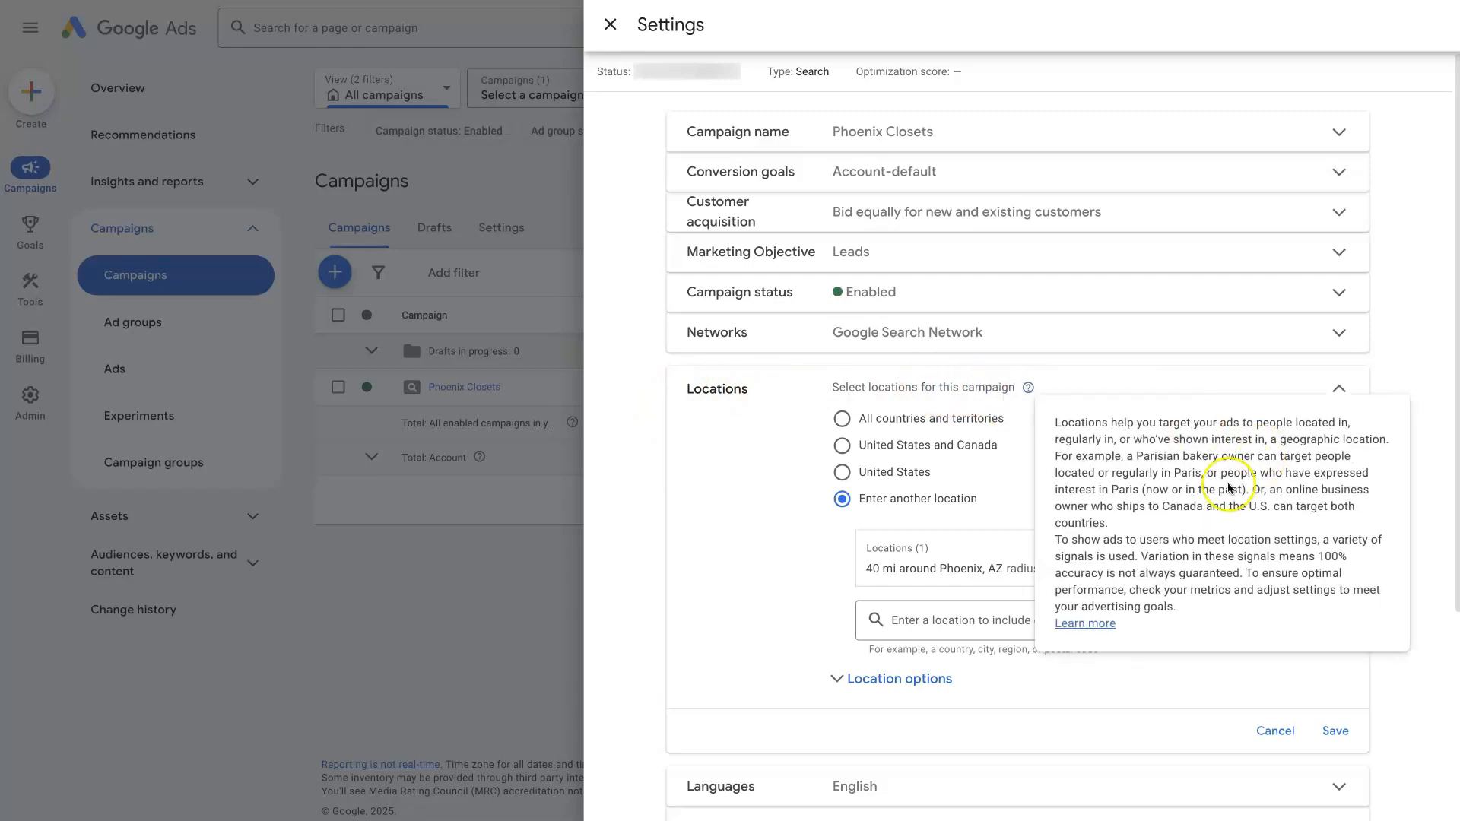
{"action": "left_click", "coordinate": [1028, 389]}
{"action": "left_click", "coordinate": [1027, 391]}
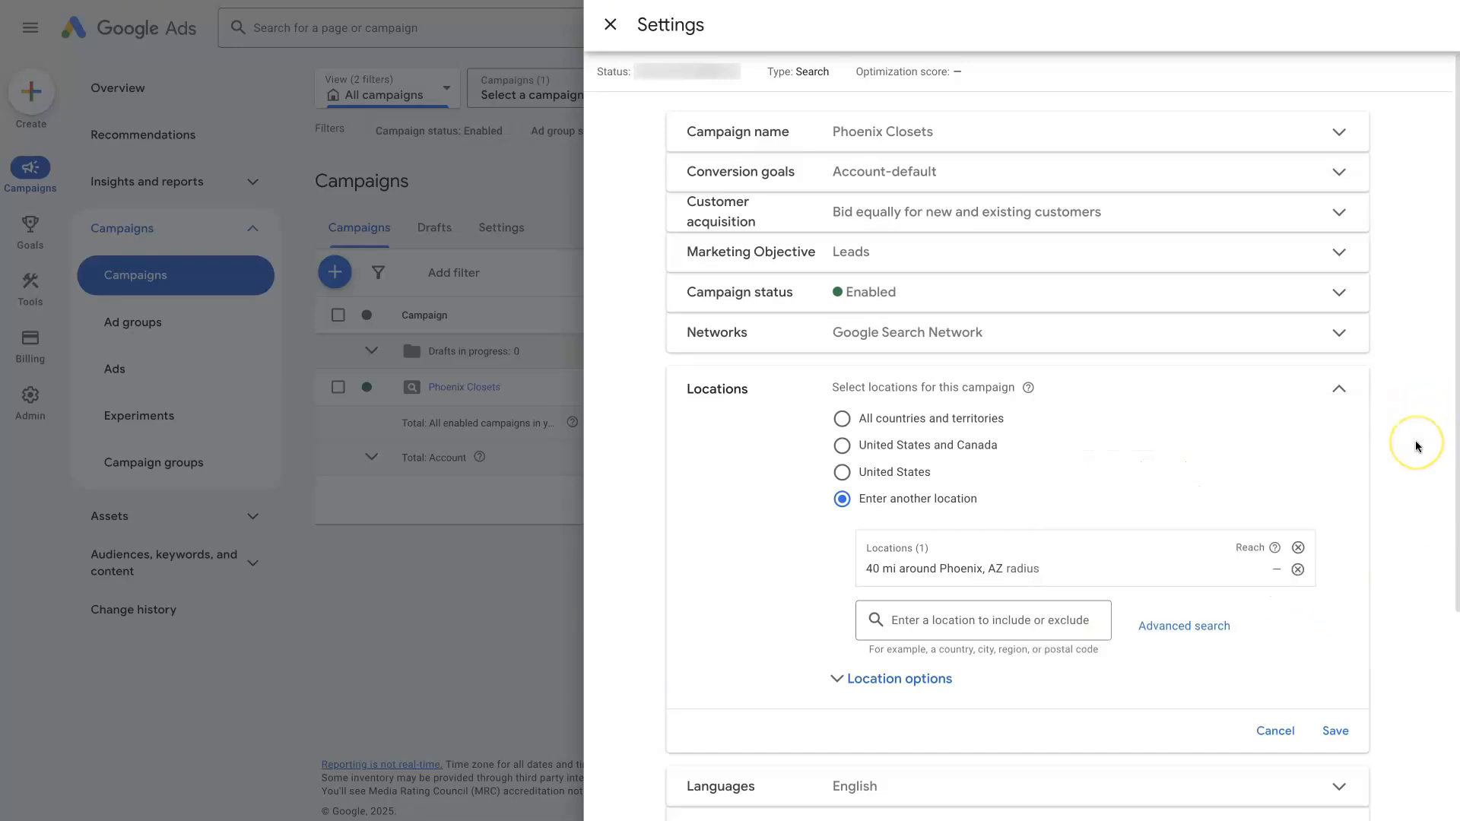
{"action": "left_click", "coordinate": [1389, 467]}
Step: Expand the location options, try Presence or interest, and set the inclusion to Presence: People in or regularly in your included locations
{"action": "left_click", "coordinate": [834, 681]}
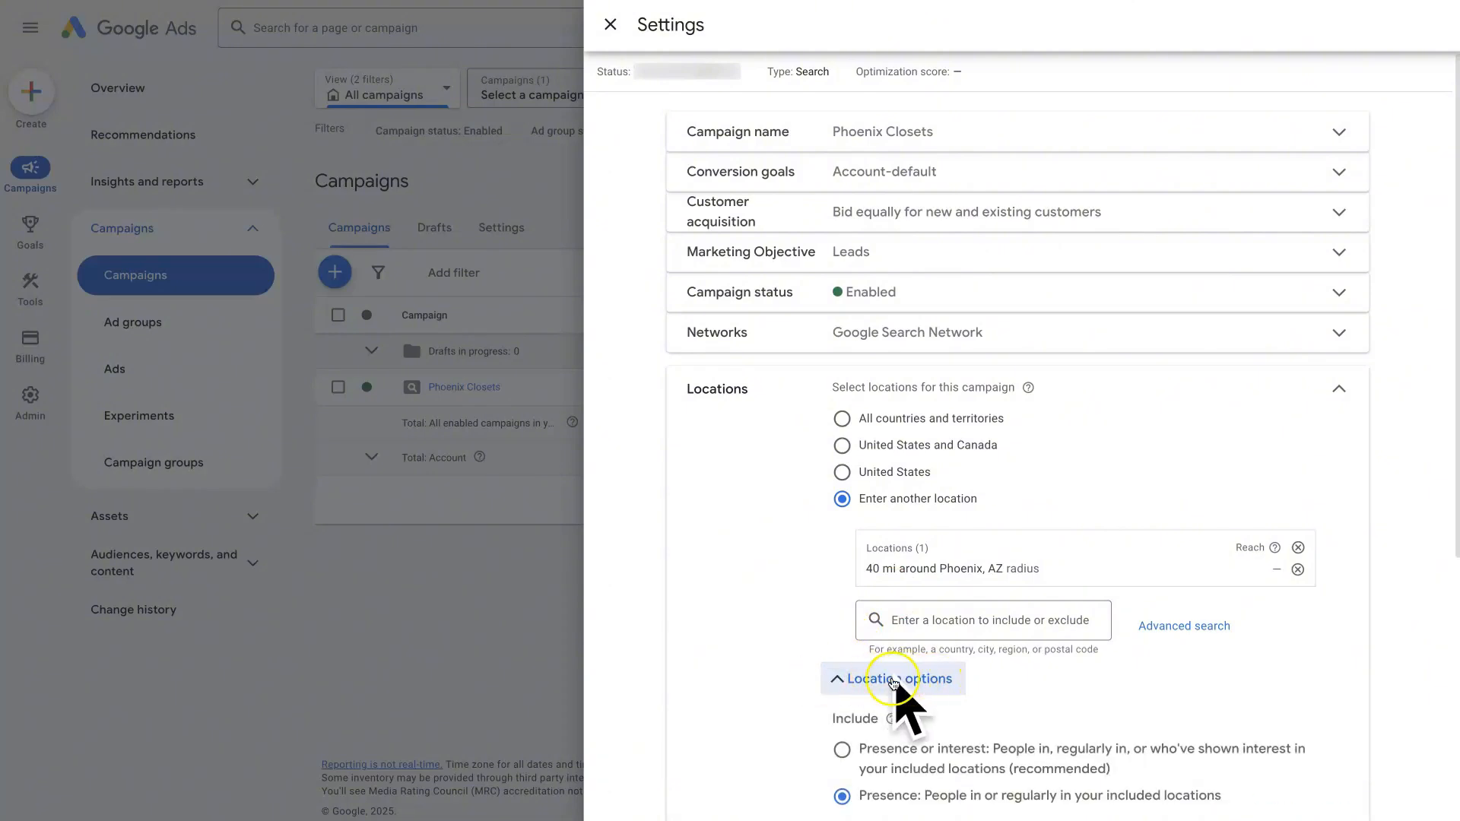
{"action": "scroll", "coordinate": [718, 661], "scroll_direction": "down", "scroll_amount": 3}
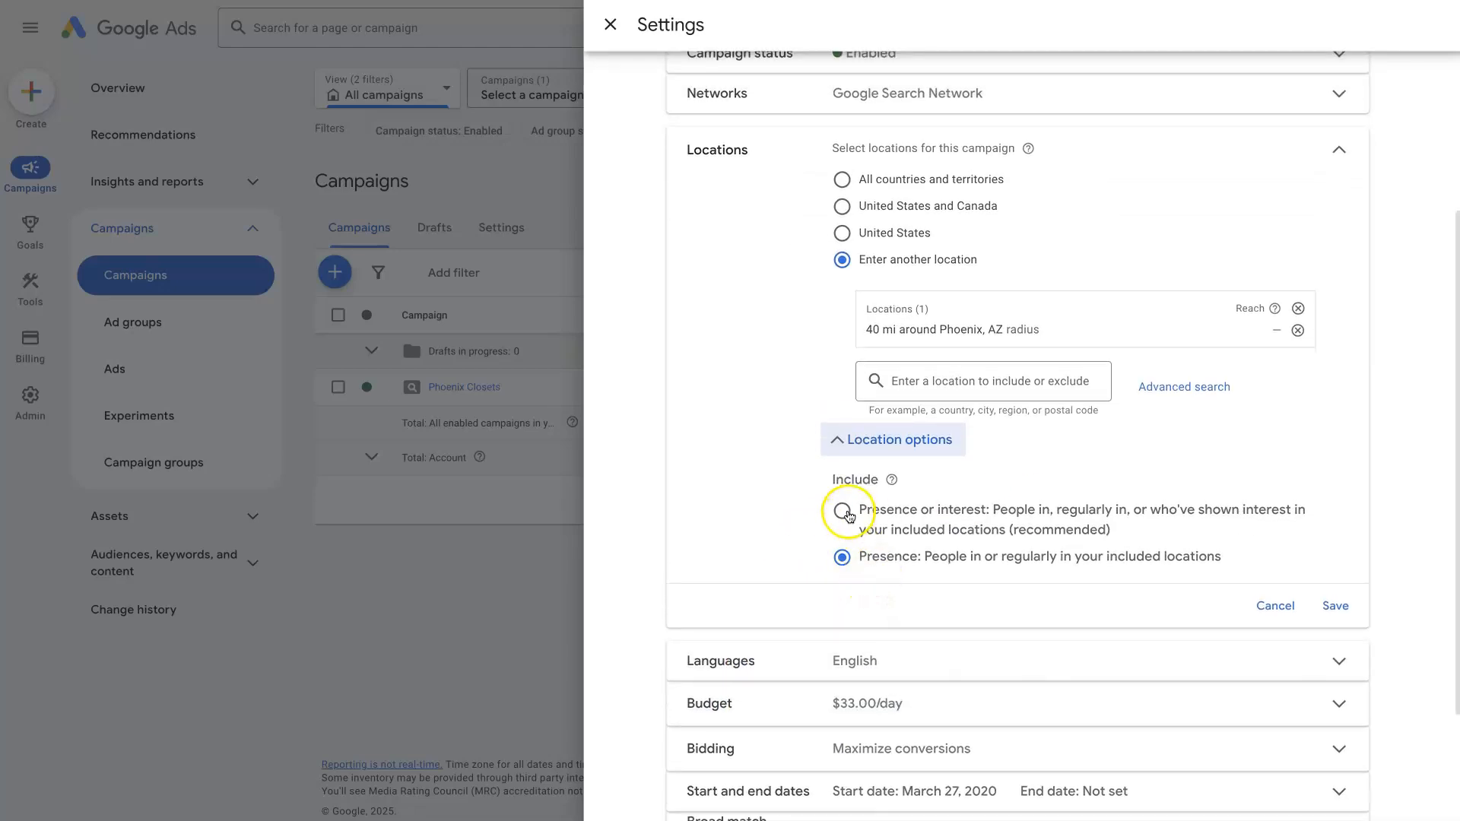
{"action": "left_click", "coordinate": [841, 511]}
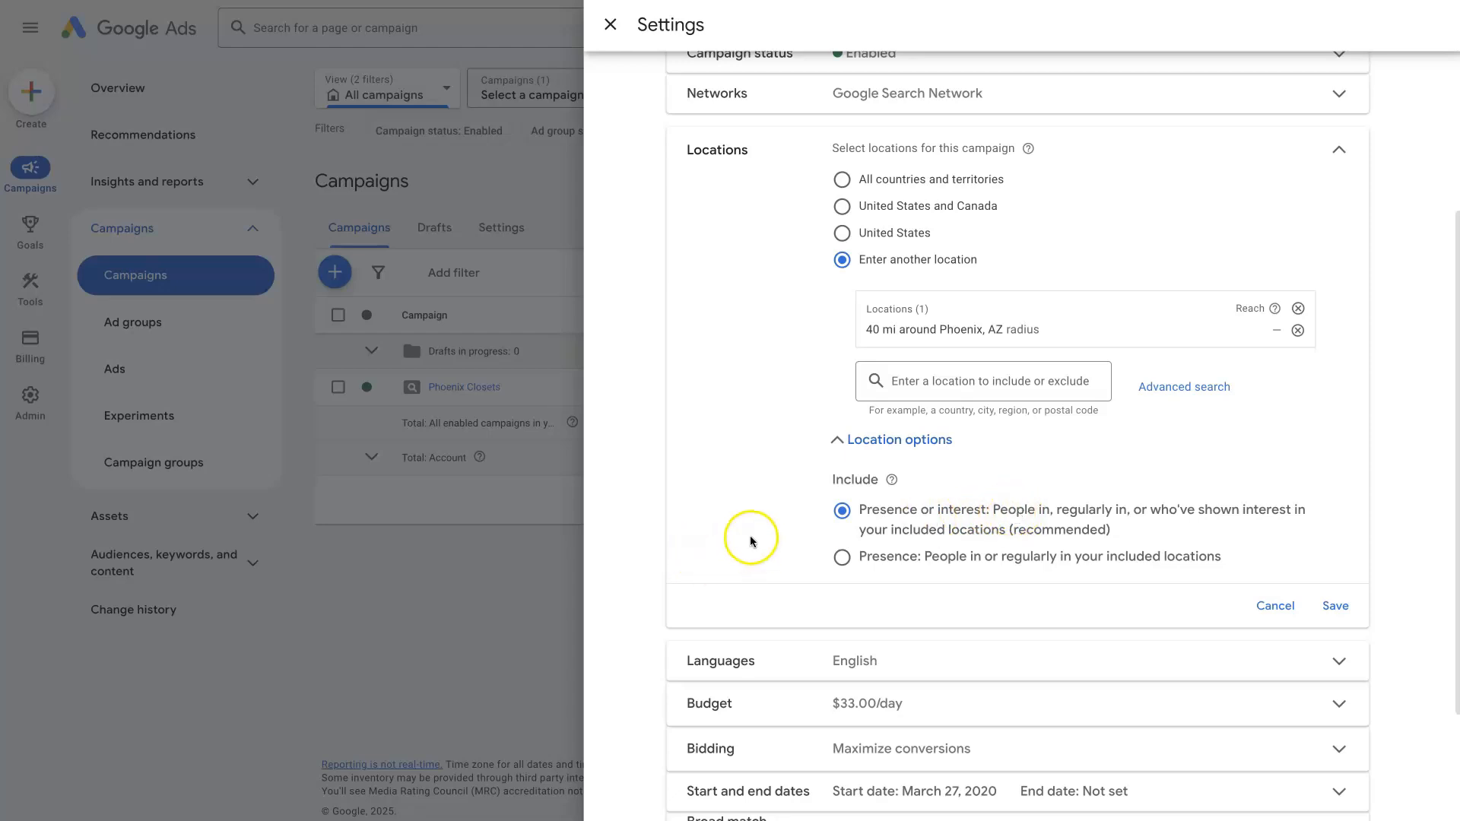
{"action": "left_click", "coordinate": [842, 559]}
Step: View the targeted Phoenix radius on the advanced search map and leave without making changes
{"action": "left_click", "coordinate": [1173, 389]}
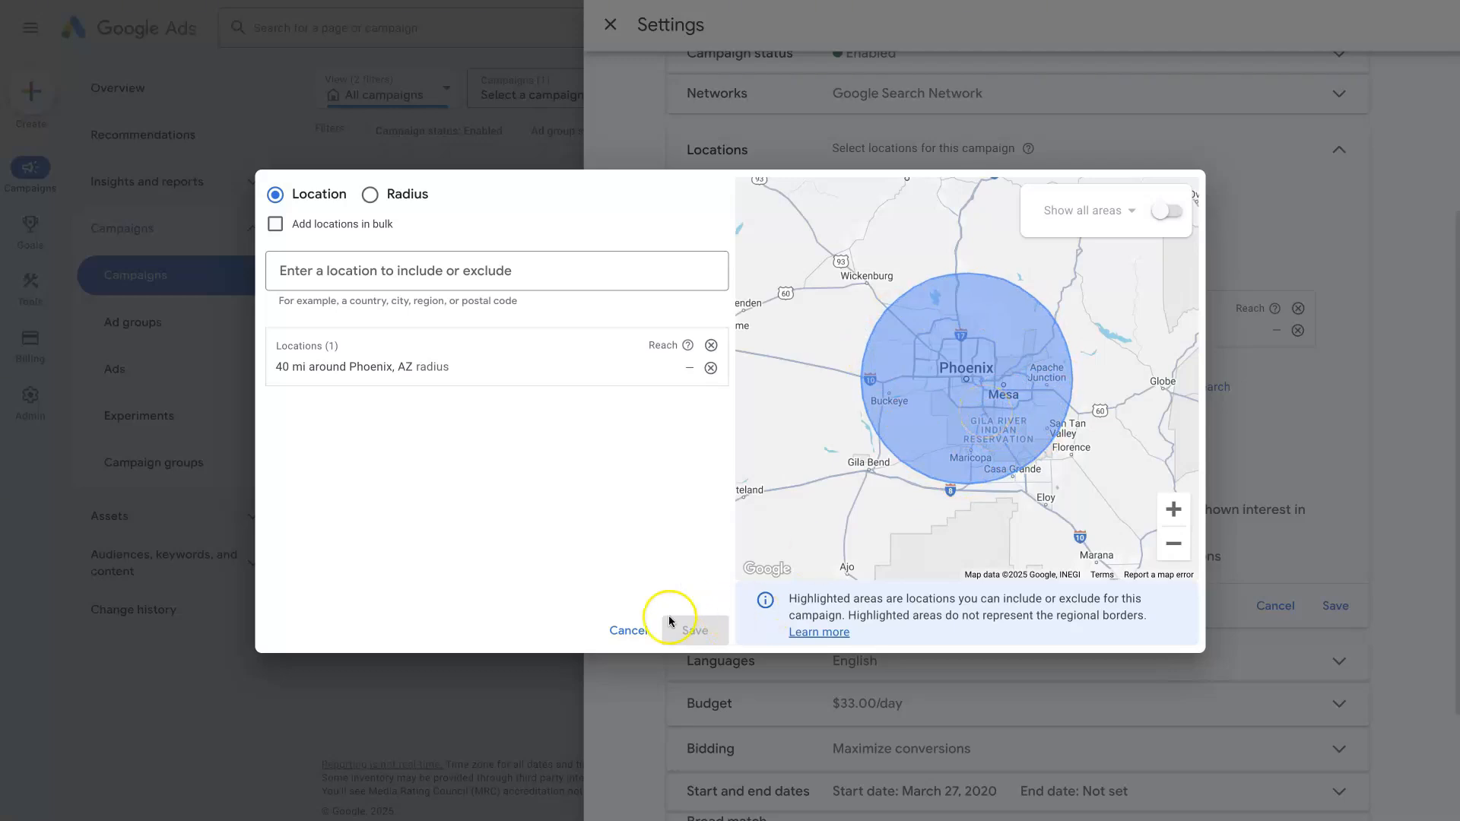
{"action": "left_click", "coordinate": [629, 630]}
Step: Switch the location inclusion to Presence or interest and back to Presence, examining the "regularly in" wording
{"action": "left_click", "coordinate": [856, 530]}
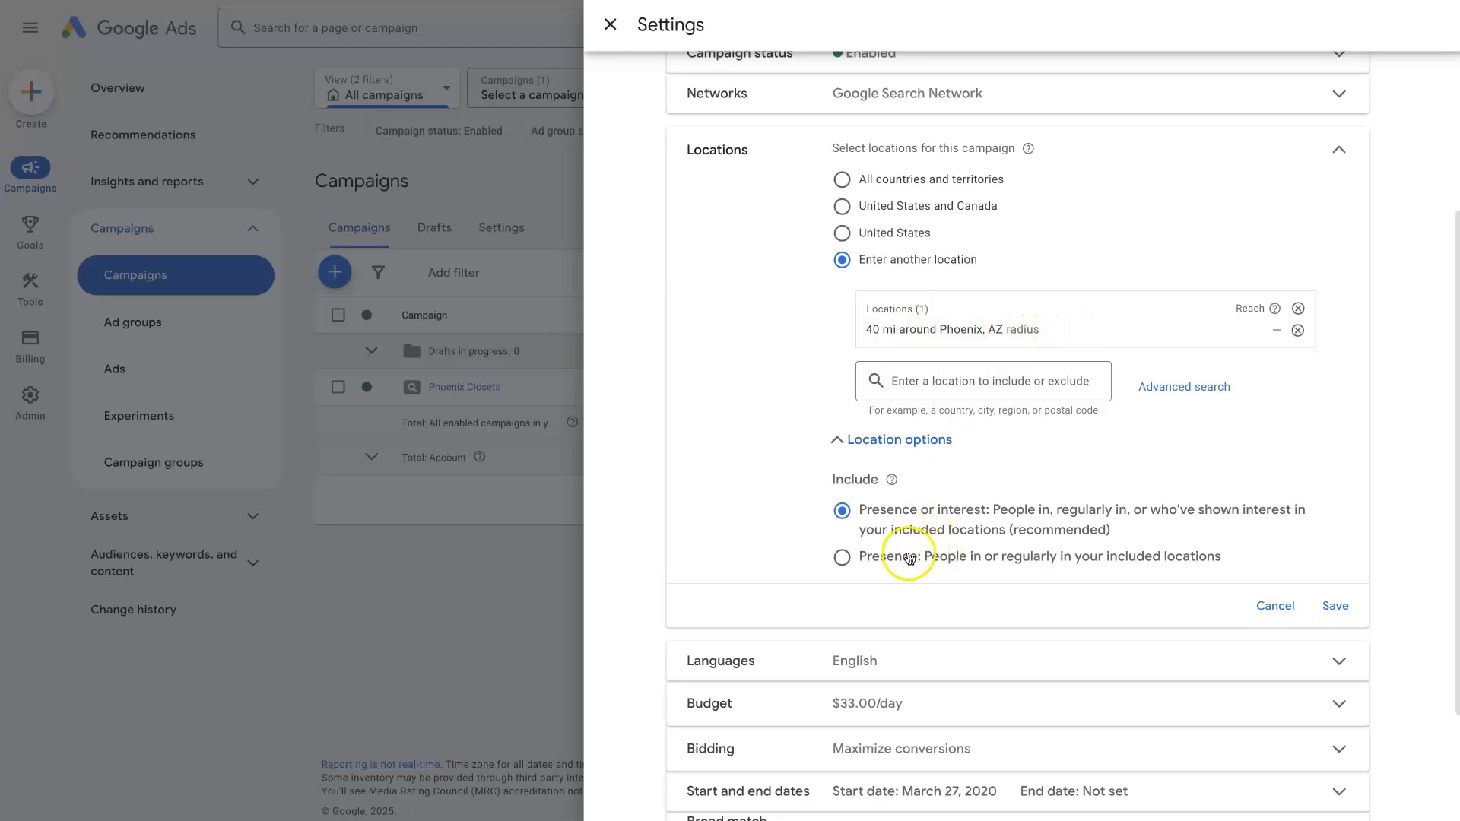
{"action": "left_click", "coordinate": [841, 557]}
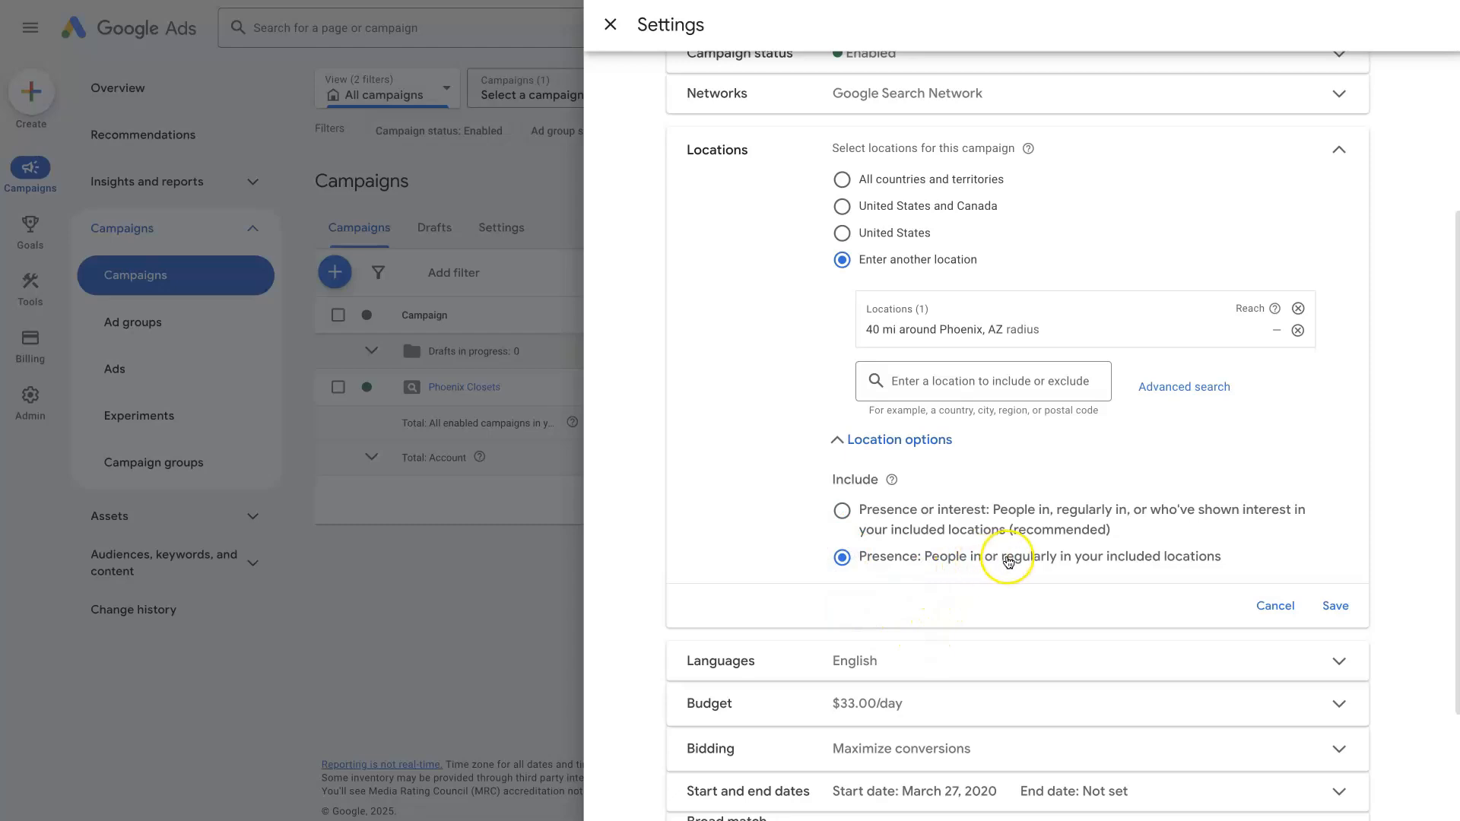
{"action": "left_click_drag", "start_coordinate": [1002, 559], "coordinate": [1045, 566]}
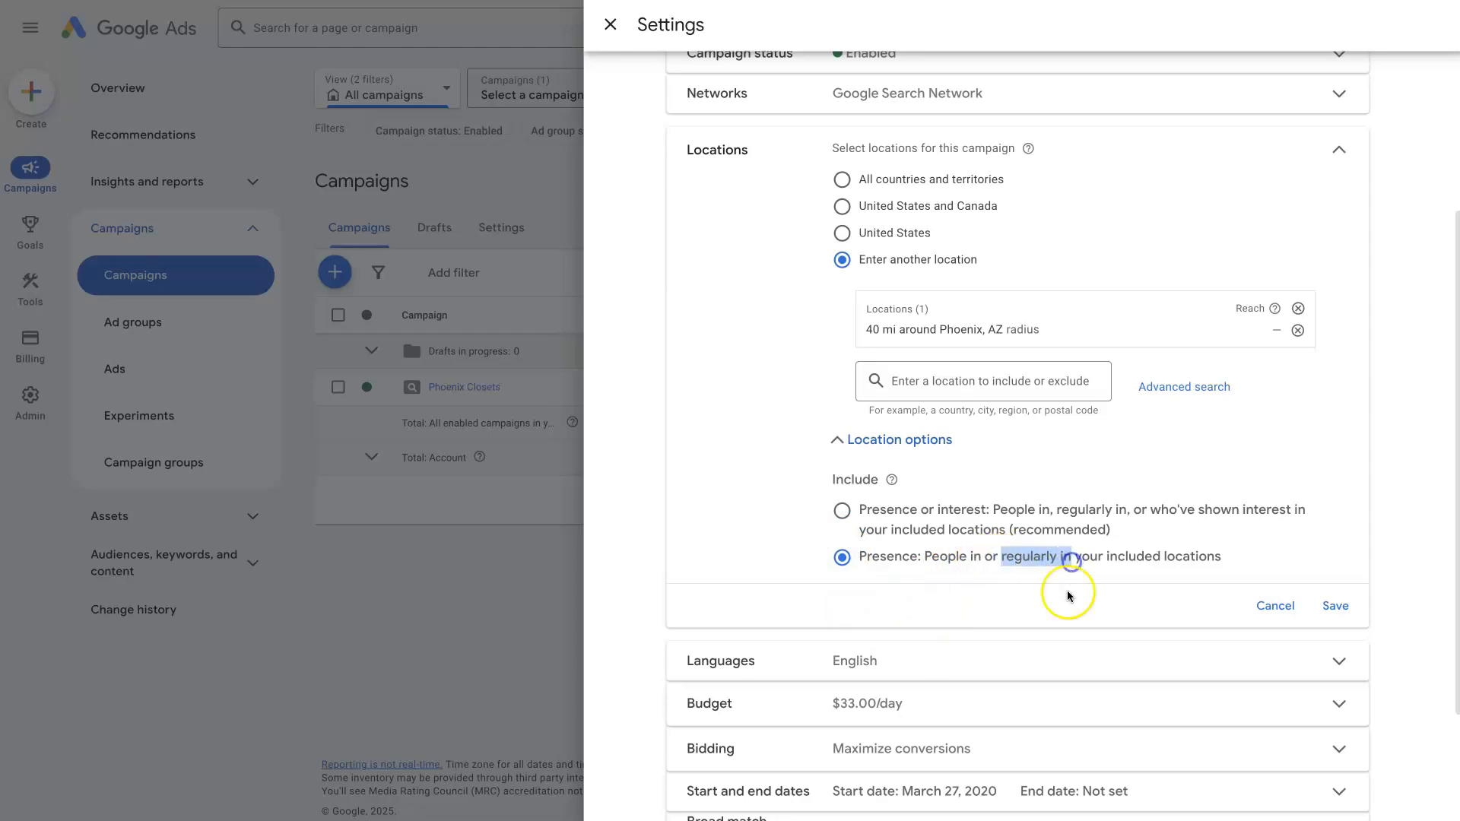
{"action": "left_click", "coordinate": [1399, 553]}
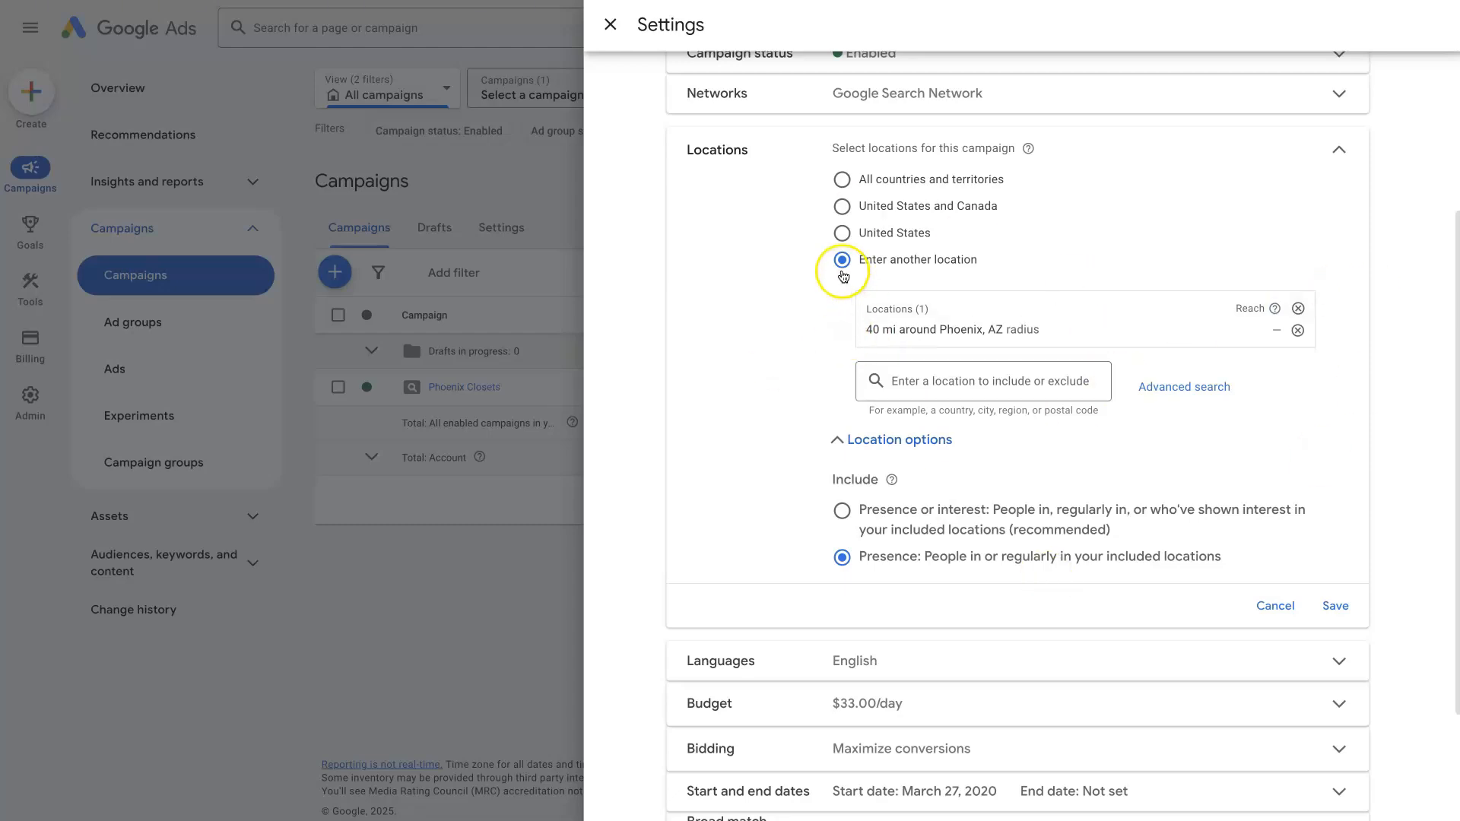
Step: Try targeting the whole United States, and return the location choice to Enter another location
{"action": "left_click", "coordinate": [841, 235]}
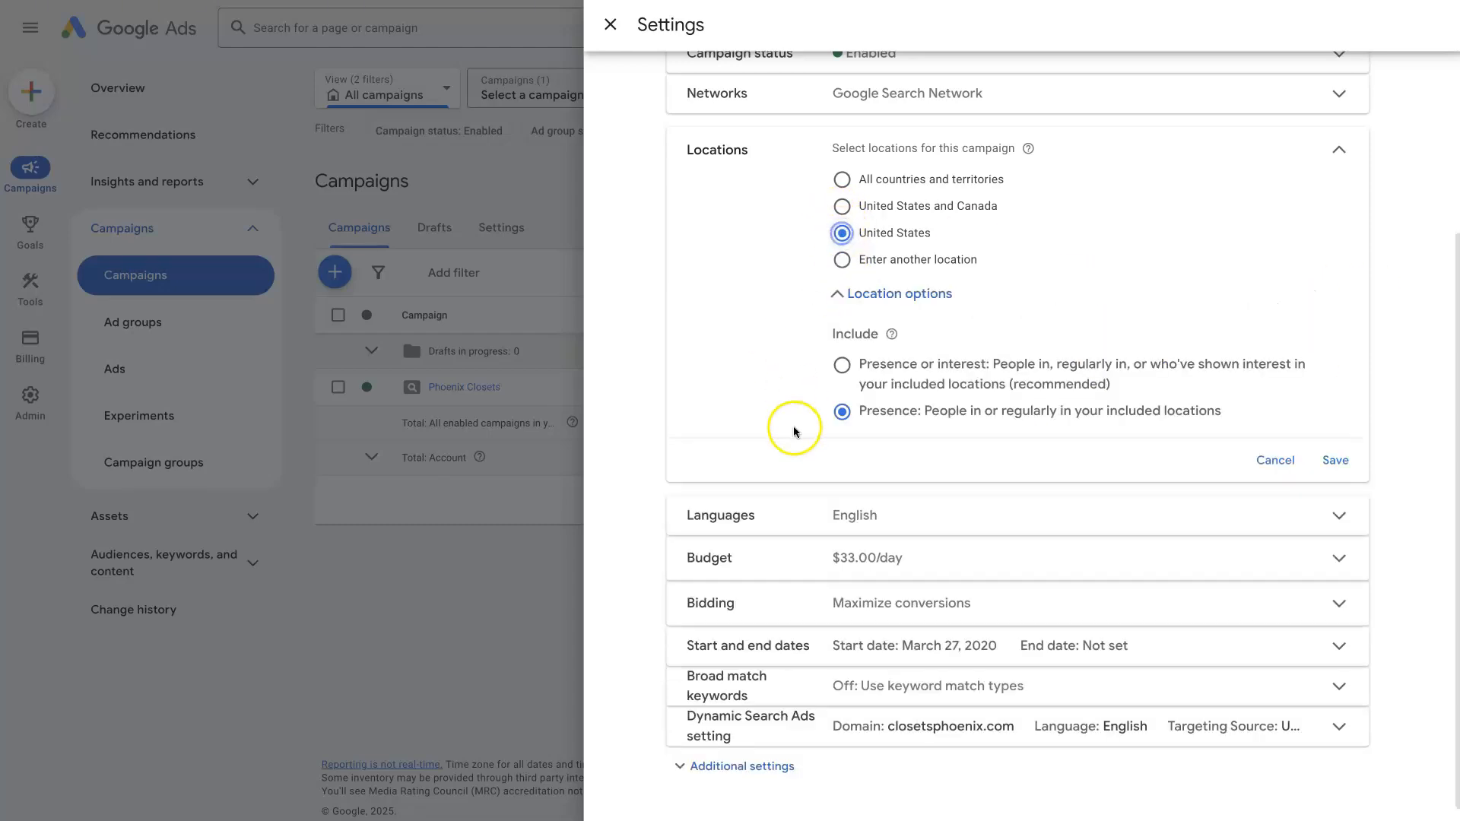
{"action": "left_click", "coordinate": [846, 263]}
{"action": "left_click", "coordinate": [853, 258]}
{"action": "left_click", "coordinate": [860, 262]}
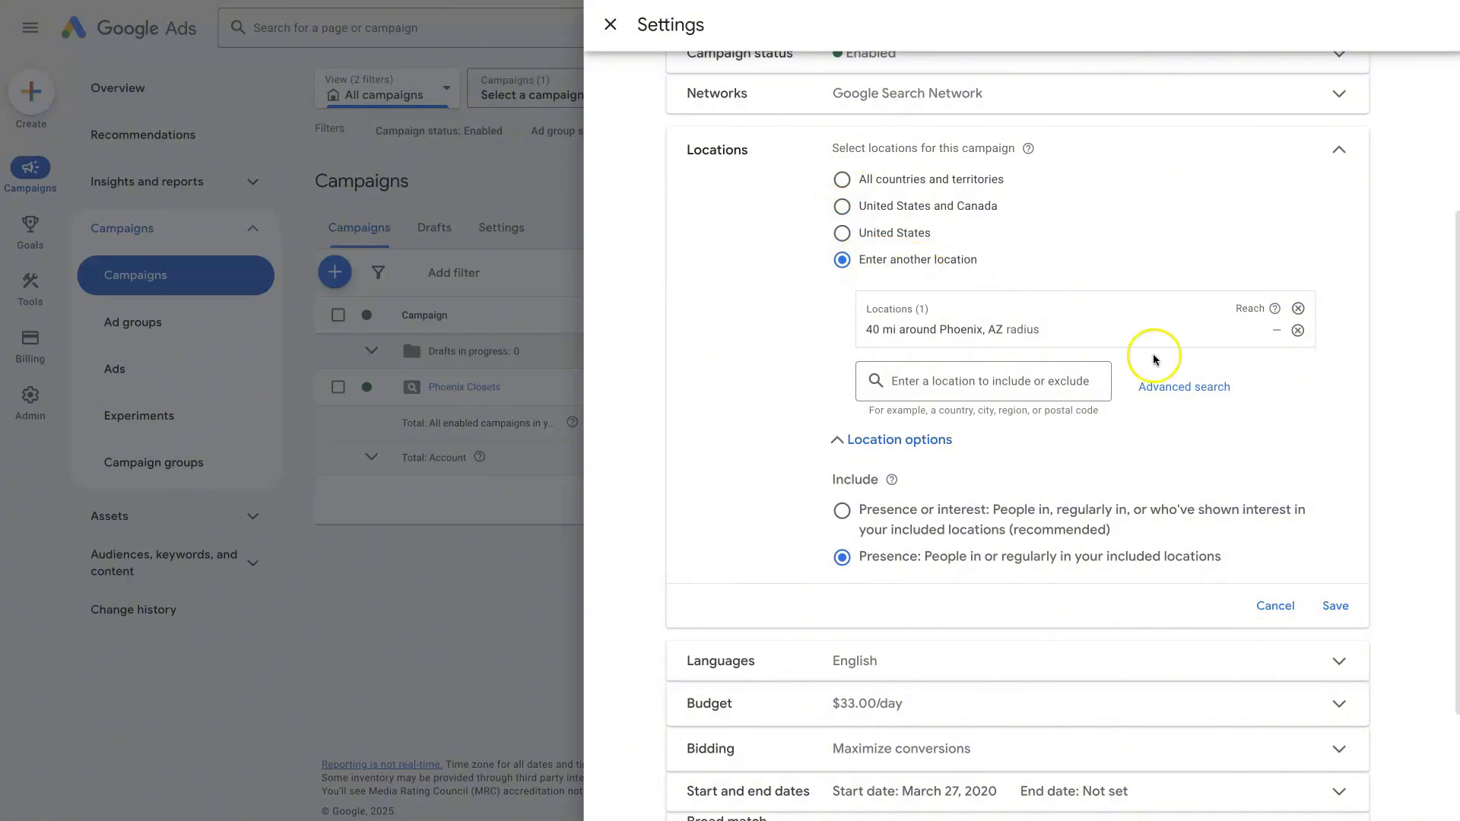
Step: Include the city of Eloy, Arizona in the targeted locations through the advanced search, and view it against the Phoenix radius
{"action": "left_click", "coordinate": [1207, 392]}
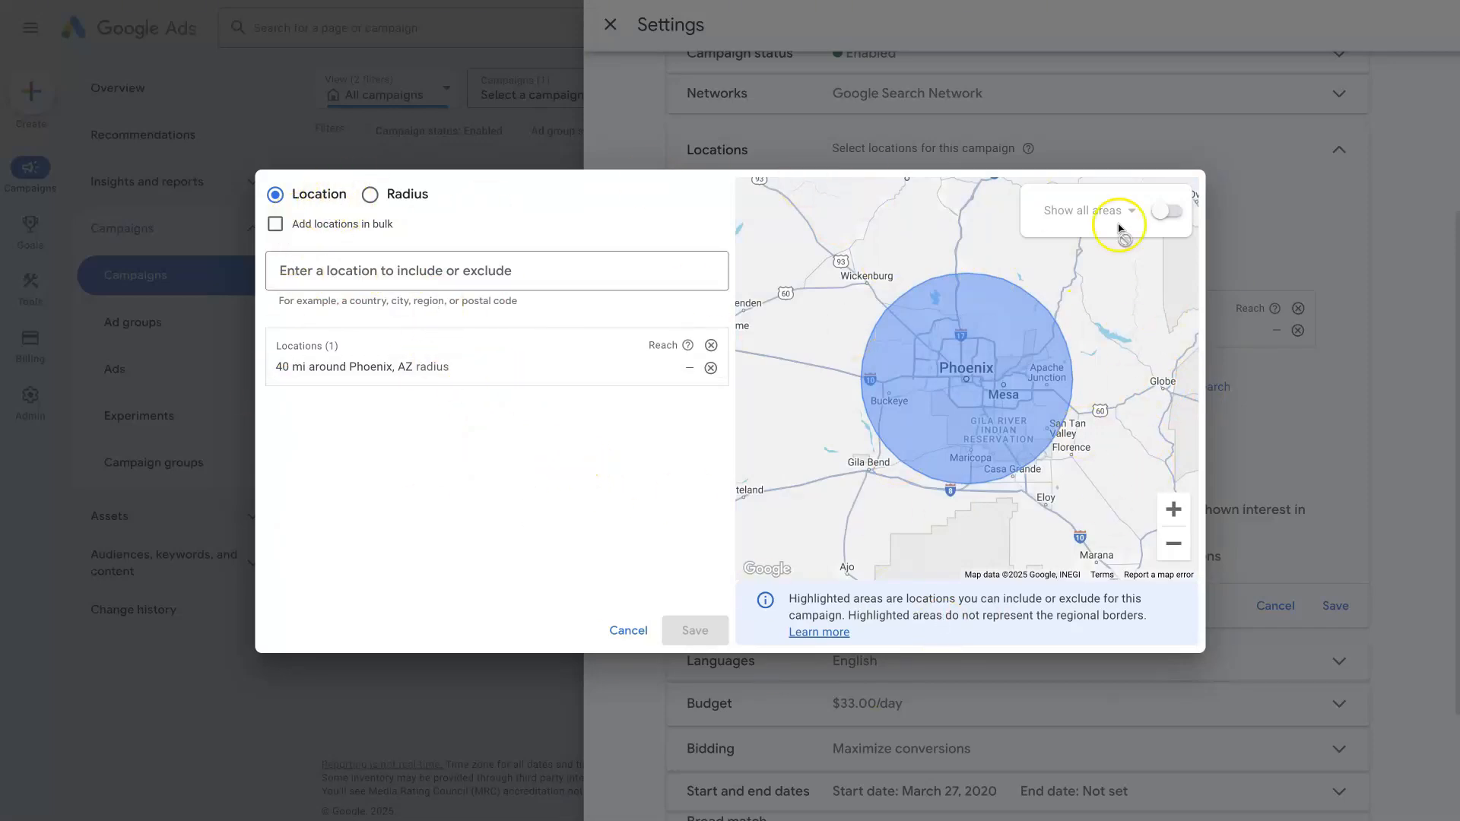
{"action": "left_click", "coordinate": [403, 275]}
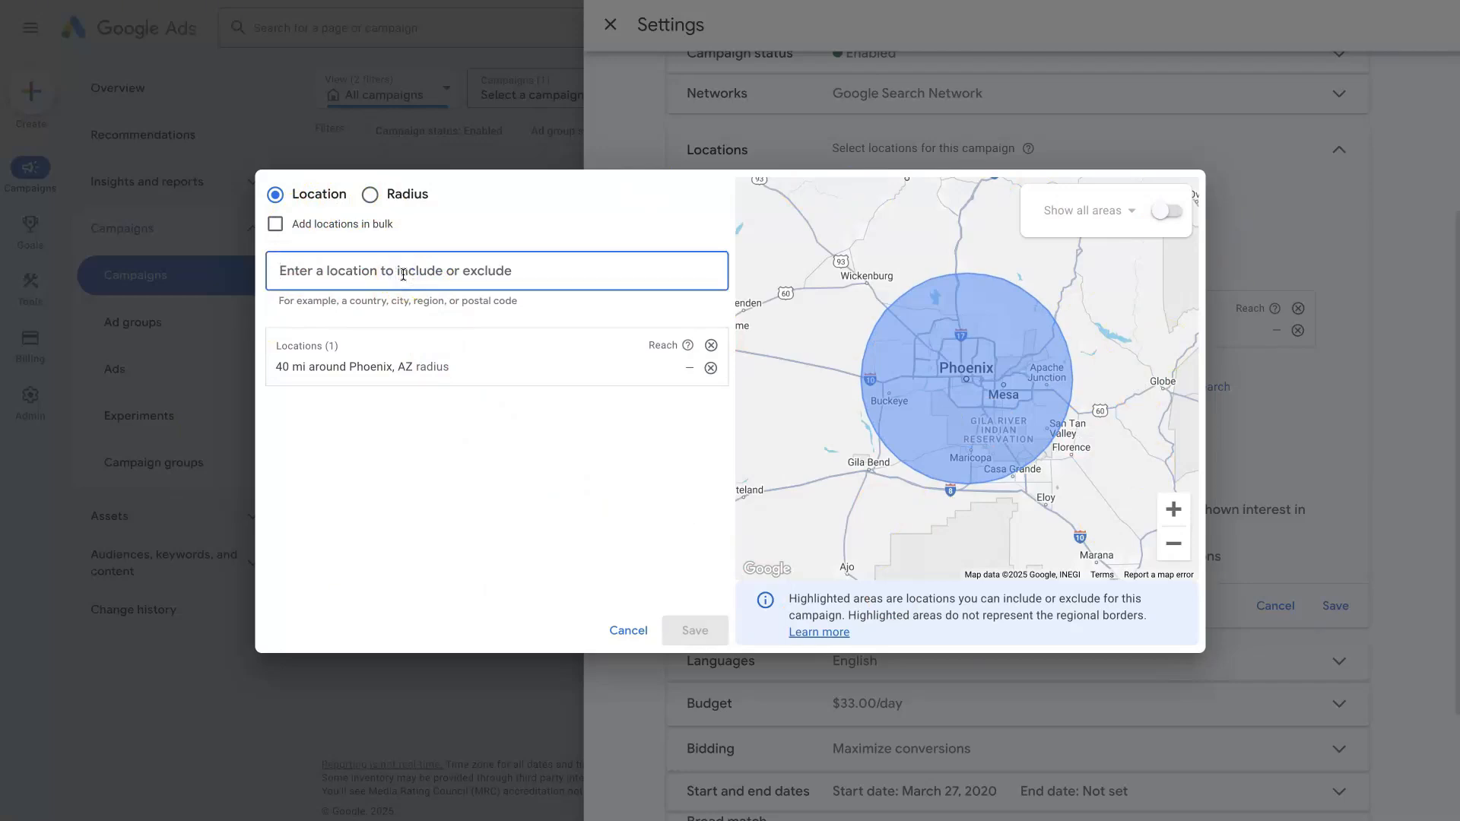
{"action": "type", "text": "el"}
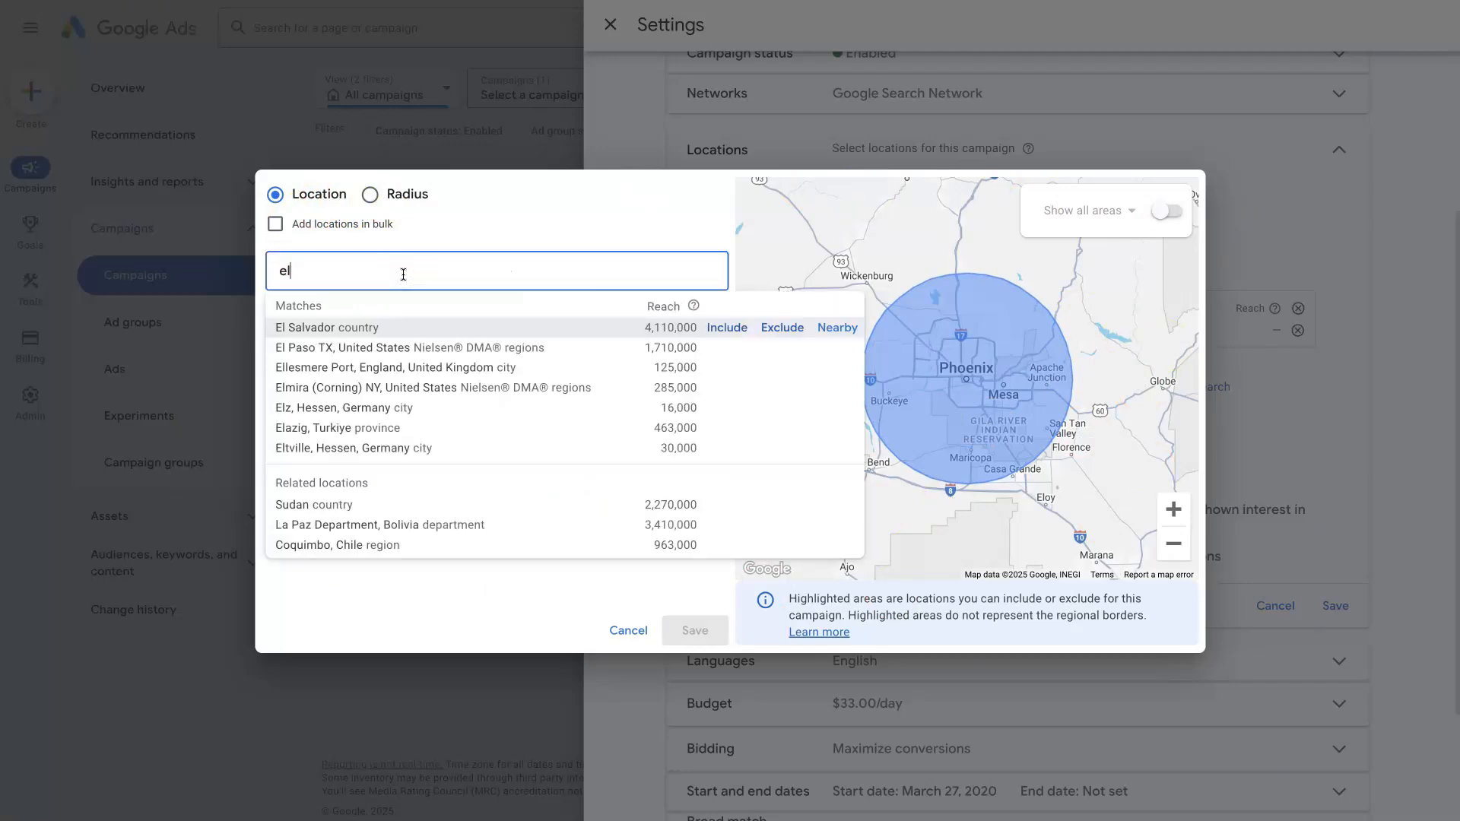
{"action": "type", "text": "oy"}
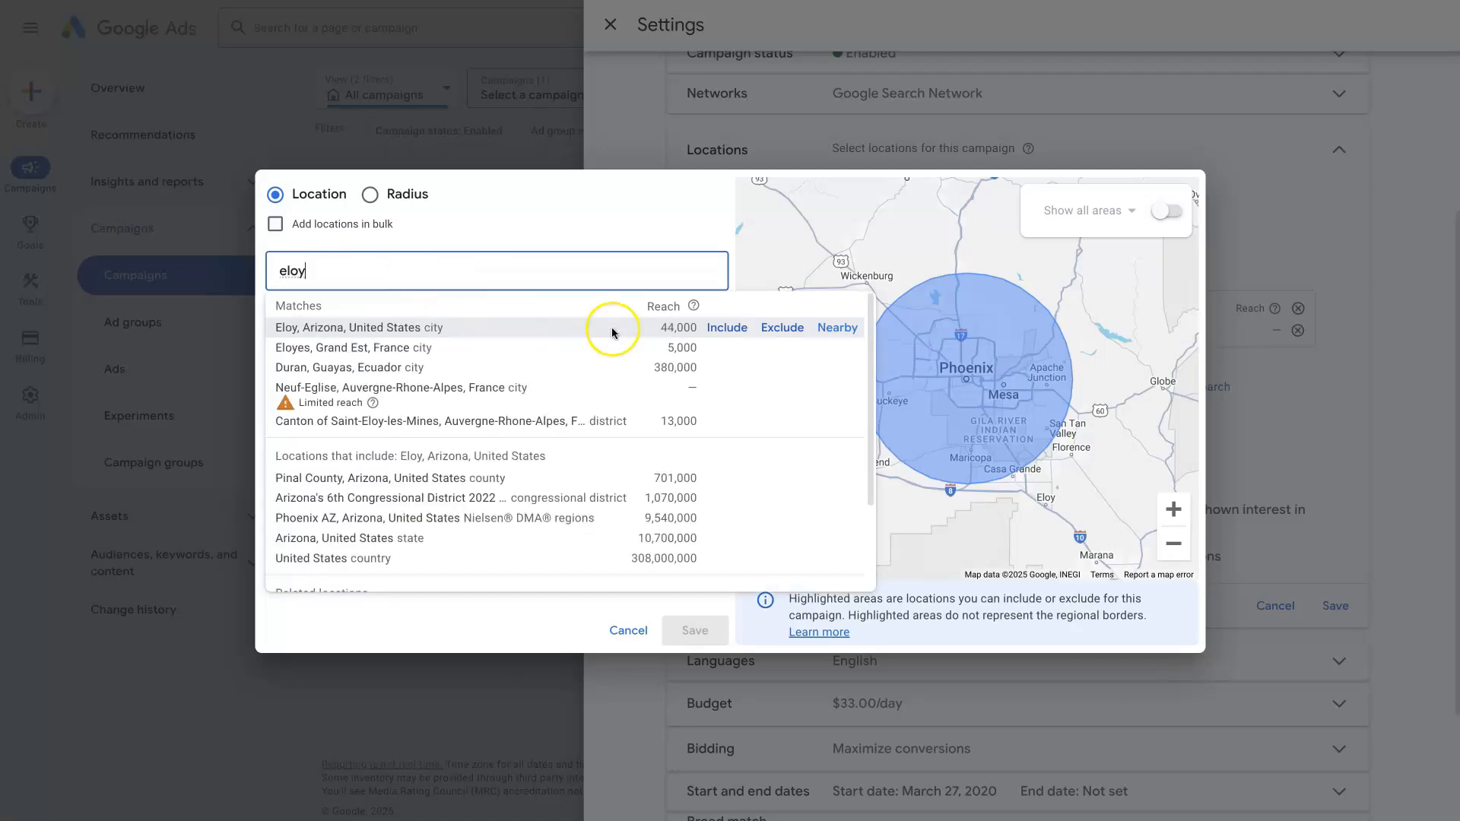
{"action": "left_click", "coordinate": [730, 328]}
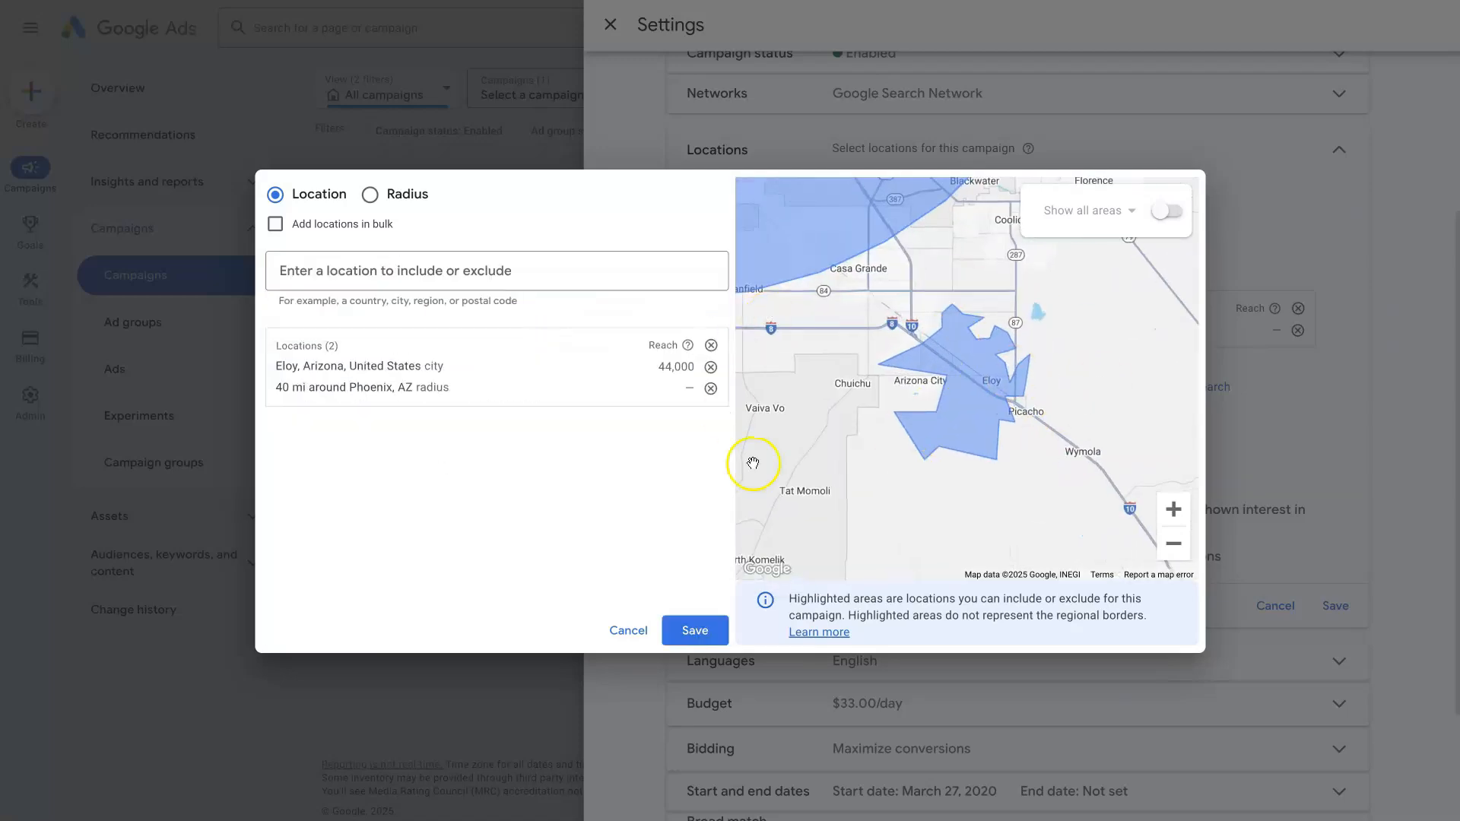
{"action": "left_click_drag", "start_coordinate": [923, 274], "coordinate": [1075, 387]}
{"action": "left_click", "coordinate": [1173, 544]}
{"action": "left_click", "coordinate": [1174, 548]}
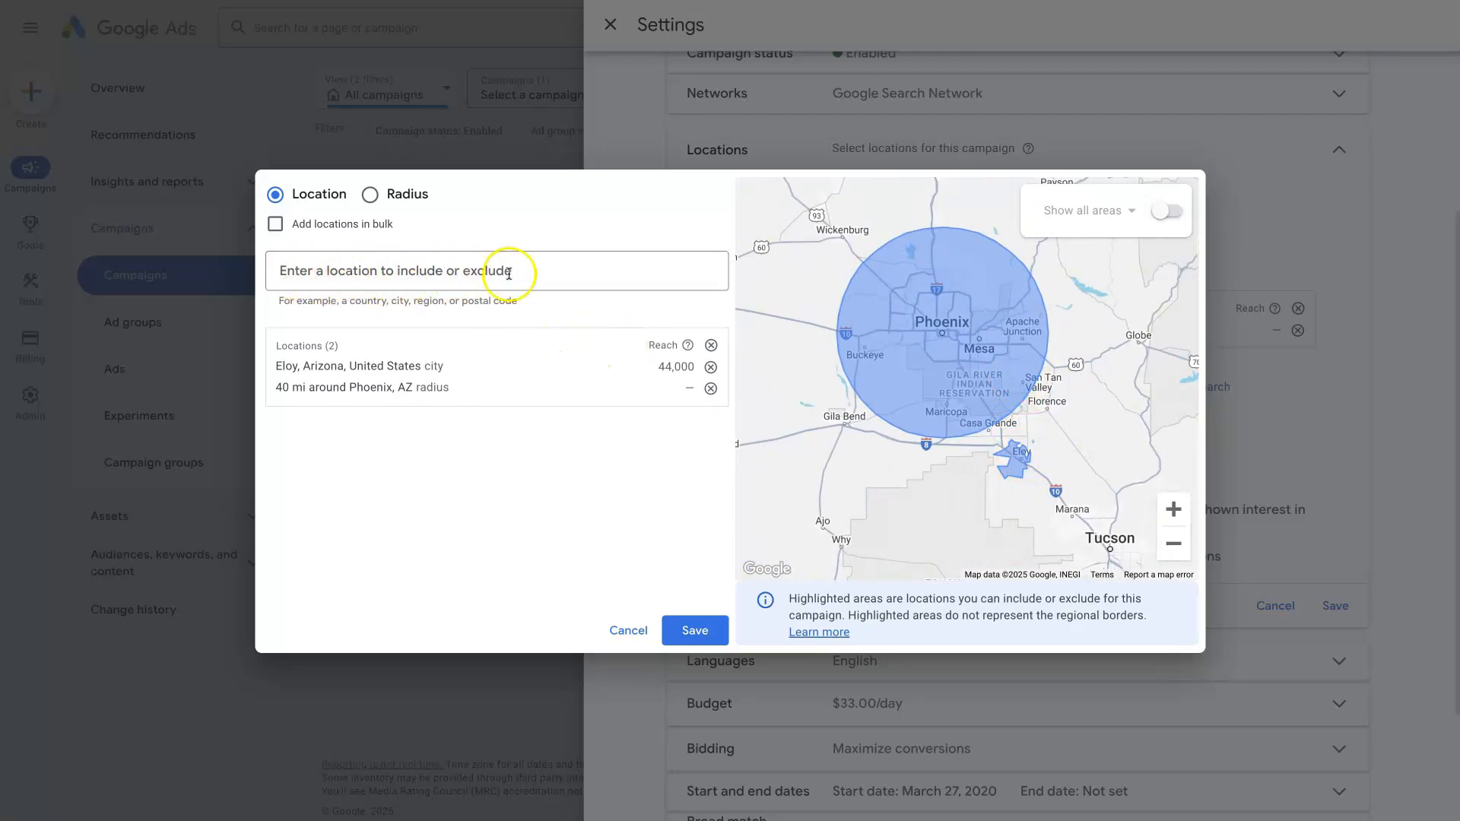
Step: Exclude the city of Mesa, Arizona from the campaign's locations and inspect the excluded area on the map
{"action": "left_click", "coordinate": [381, 274]}
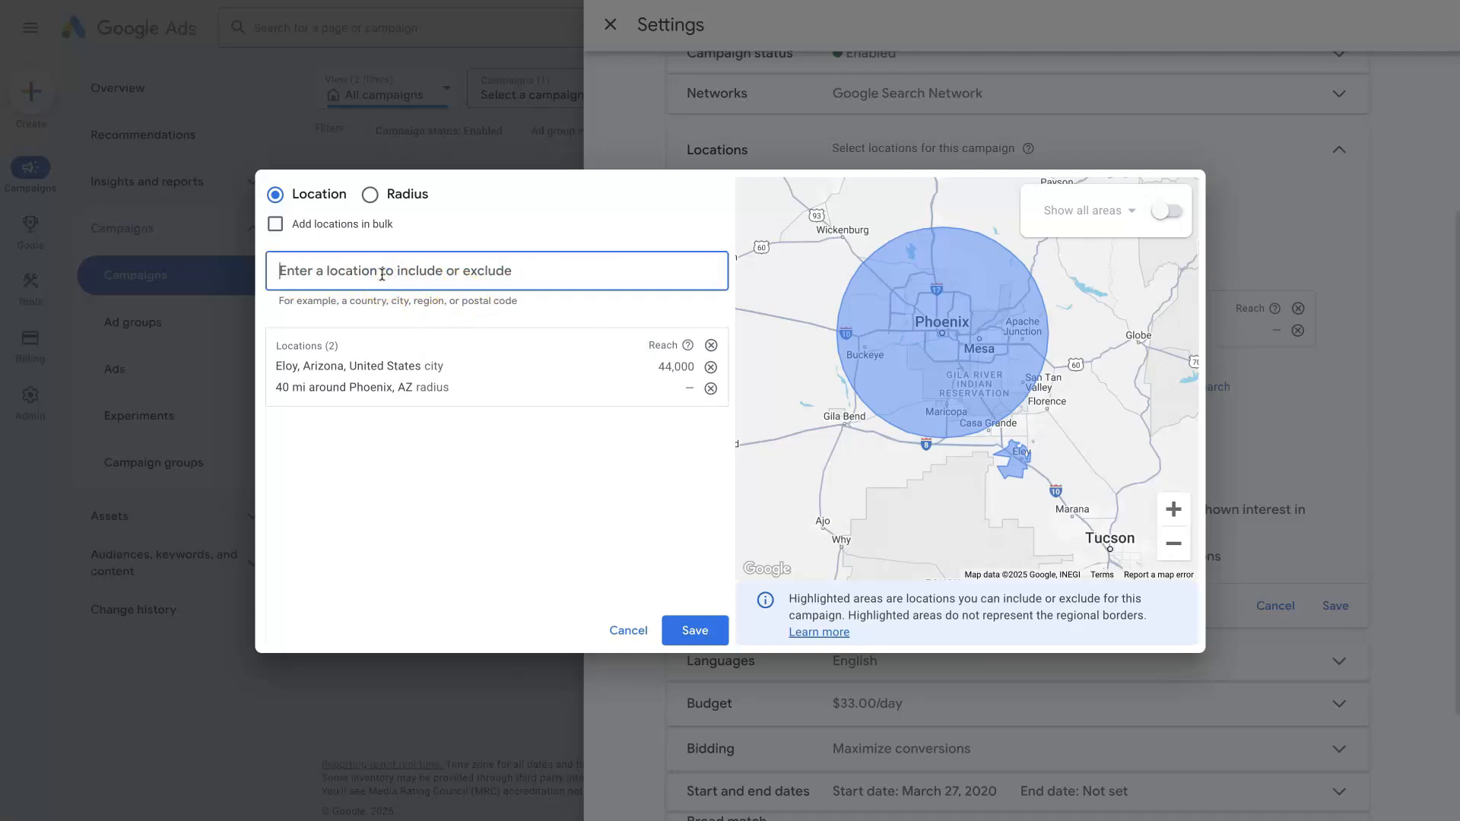
{"action": "type", "text": "mesa"}
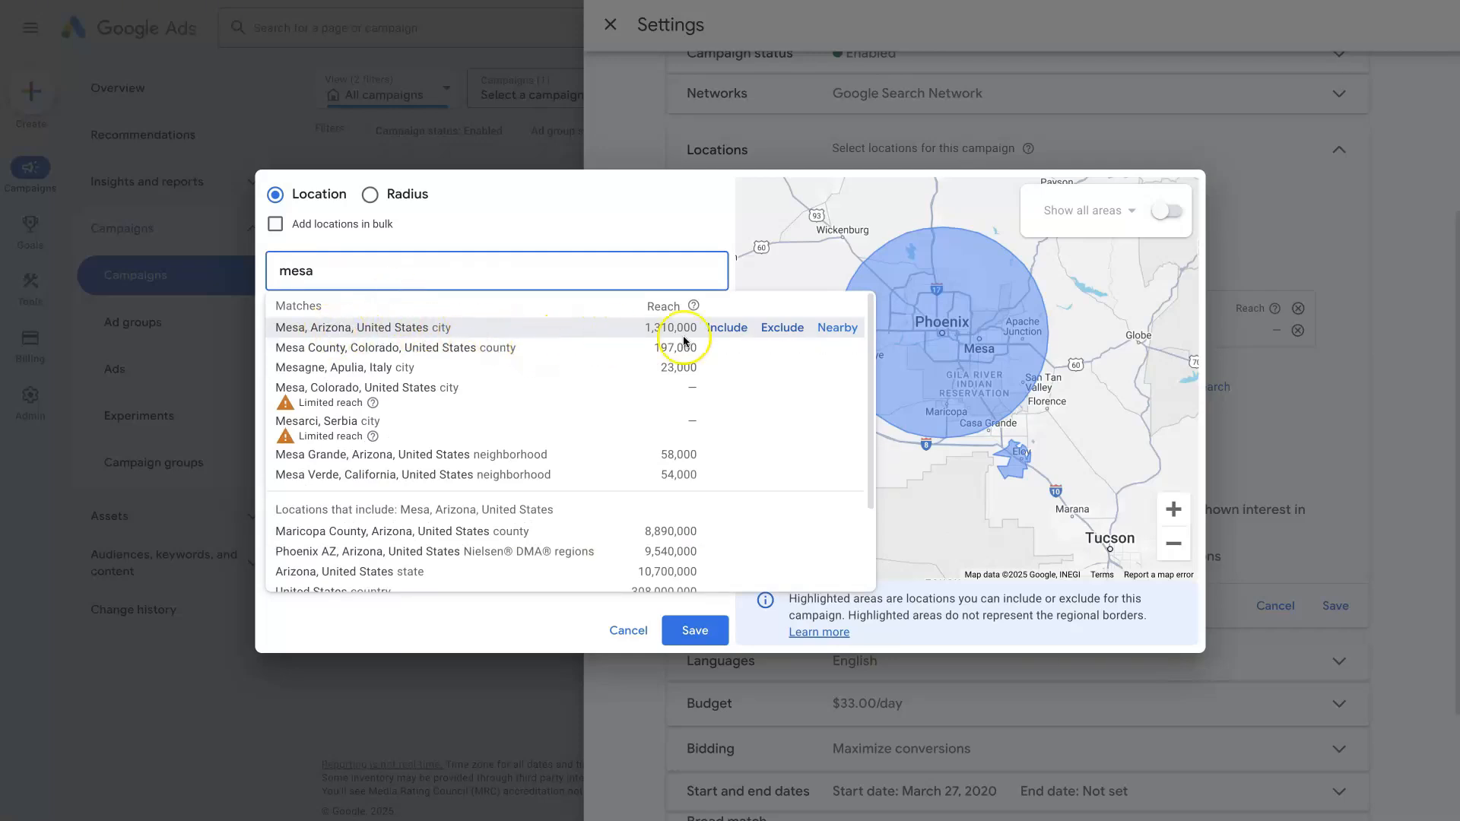
{"action": "left_click", "coordinate": [777, 329]}
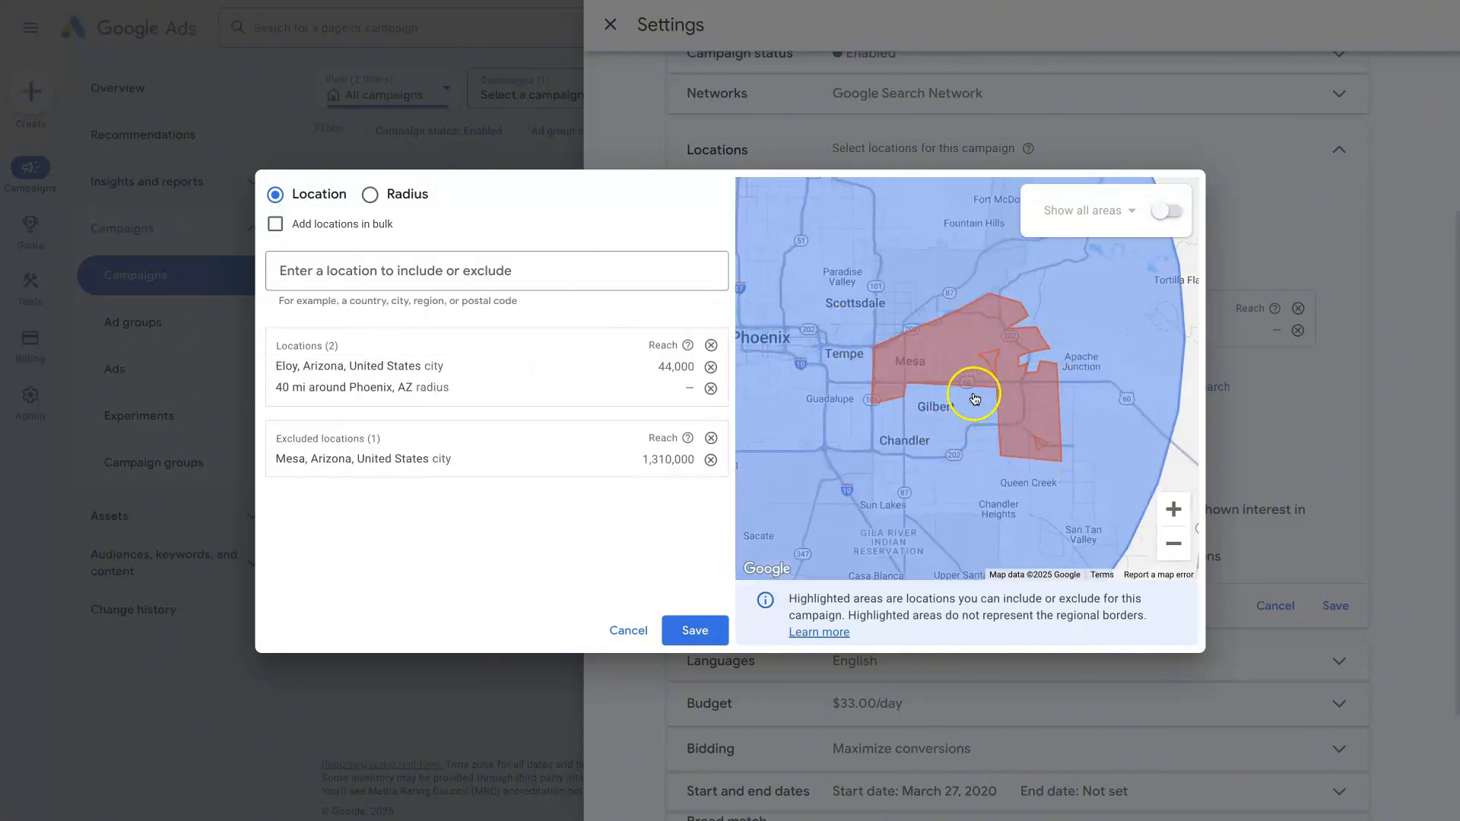
{"action": "left_click_drag", "start_coordinate": [959, 384], "coordinate": [1066, 370]}
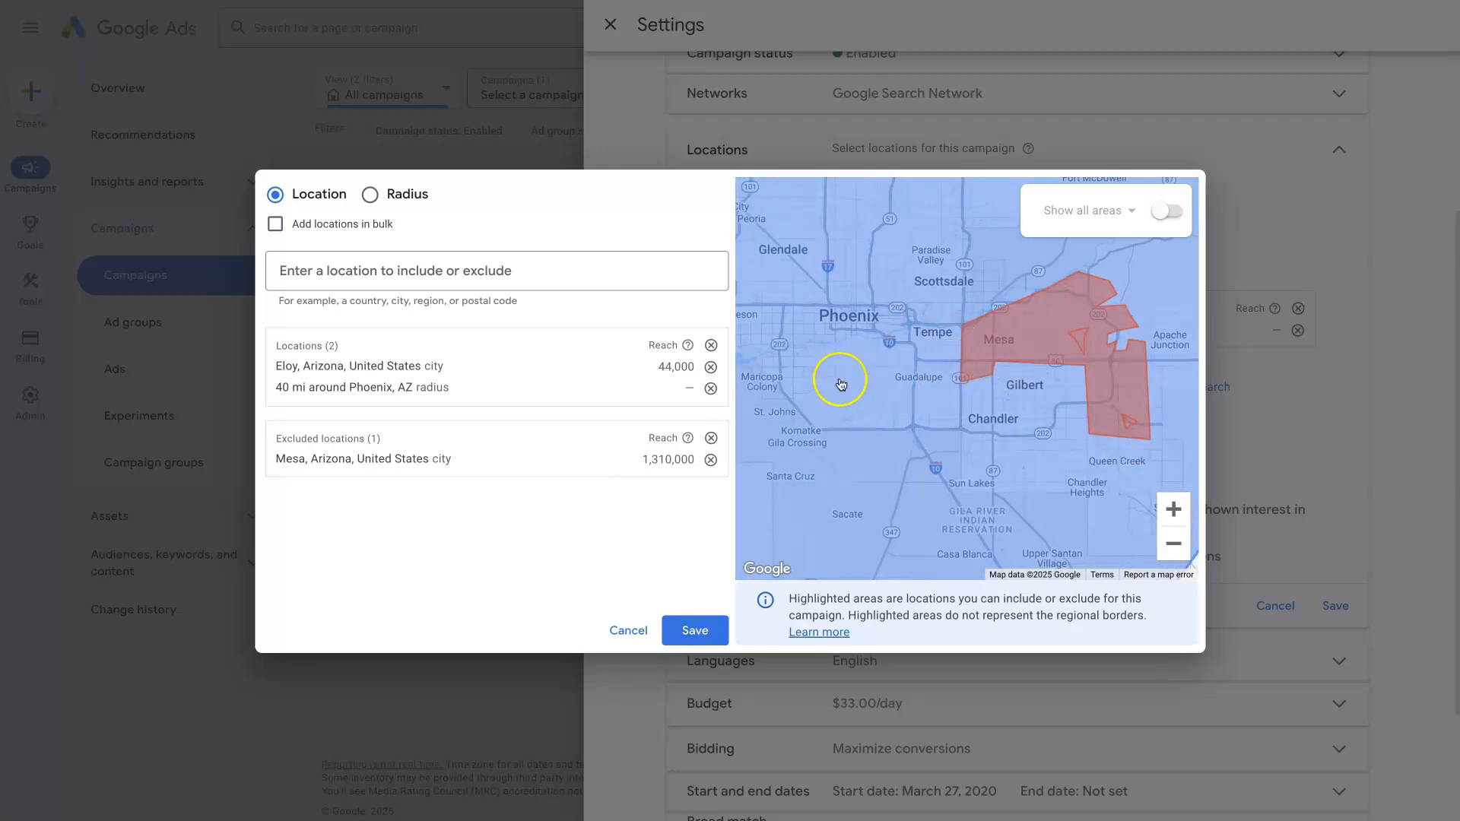
Step: Exclude the city of Tempe, Arizona from the campaign's locations
{"action": "left_click", "coordinate": [394, 282]}
{"action": "type", "text": "tempe"}
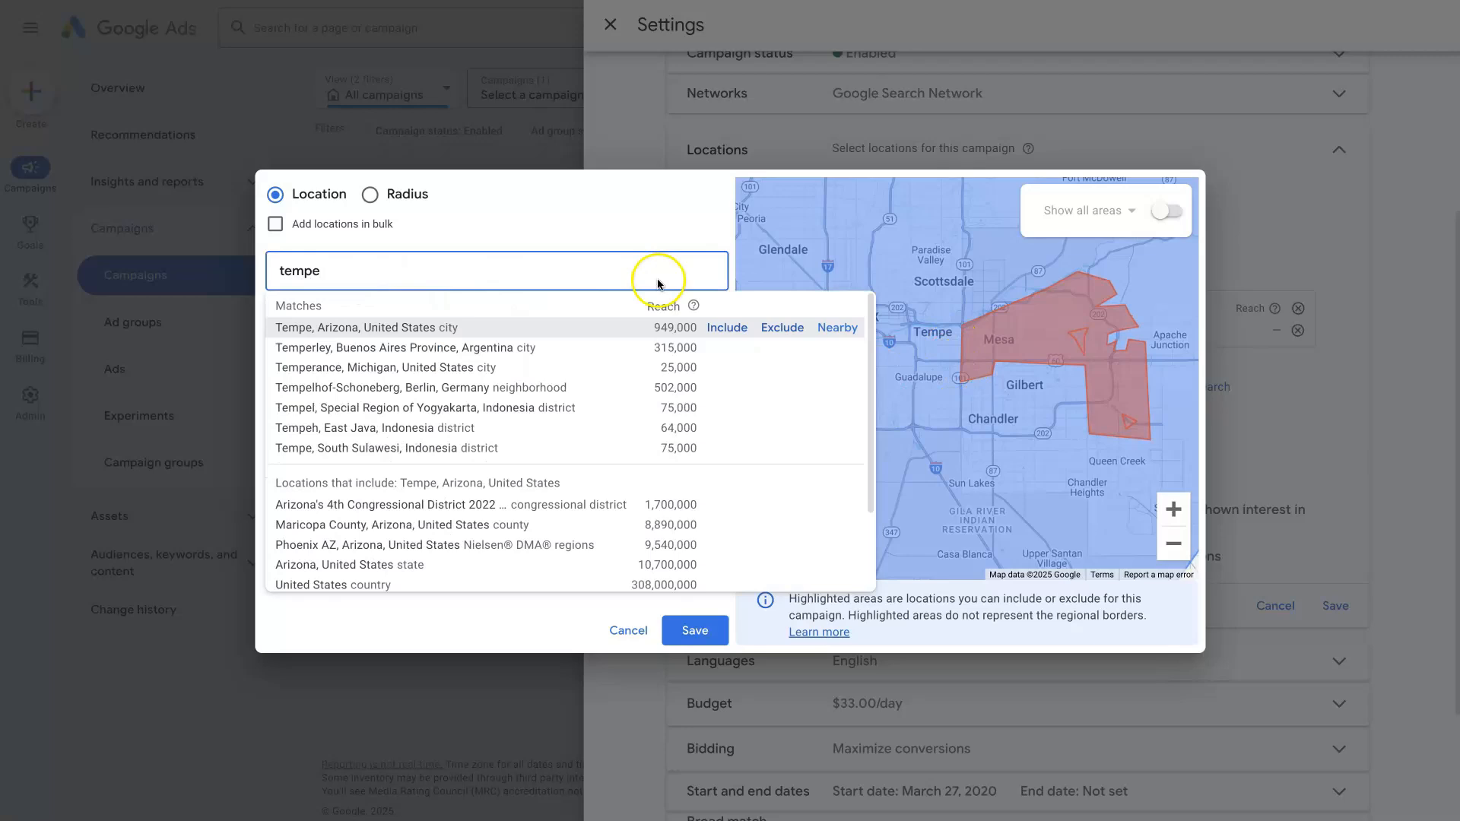
{"action": "left_click", "coordinate": [783, 327]}
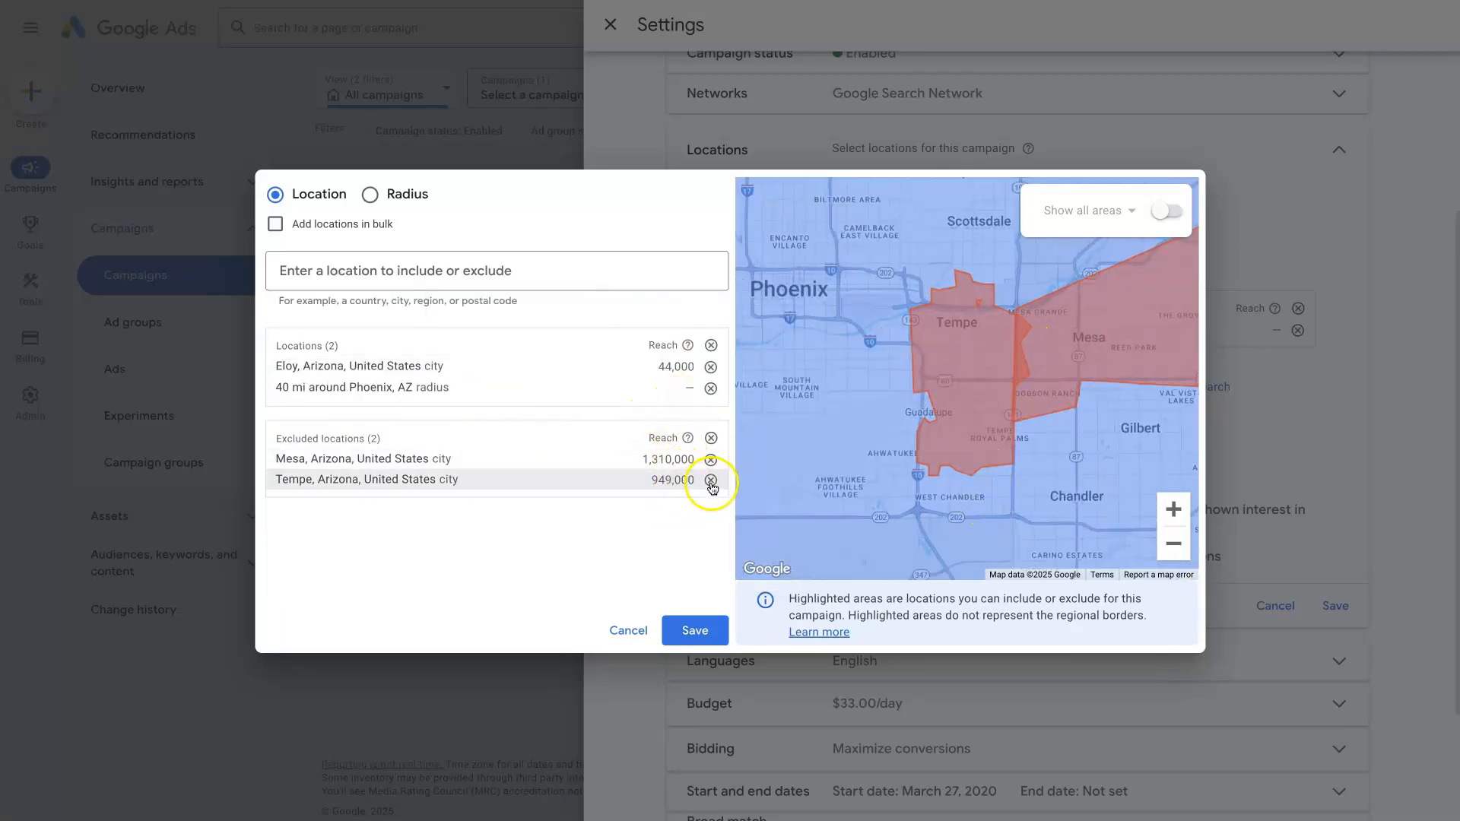
Step: Remove Mesa from the excluded locations and examine the remaining targeting area on the map
{"action": "left_click", "coordinate": [710, 459]}
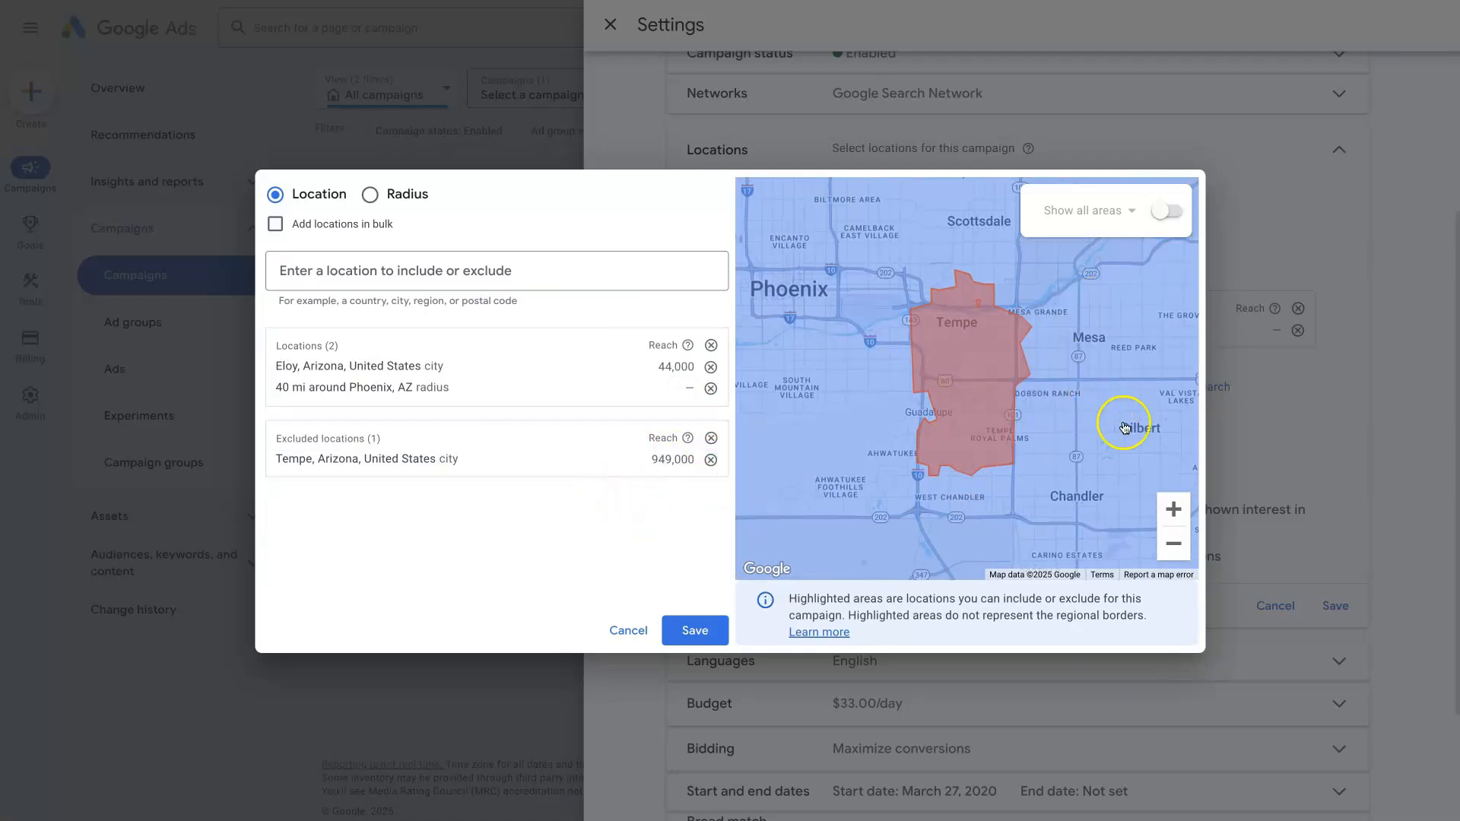
{"action": "left_click", "coordinate": [1174, 543]}
{"action": "left_click_drag", "start_coordinate": [1075, 456], "coordinate": [1024, 400]}
{"action": "left_click", "coordinate": [1173, 543]}
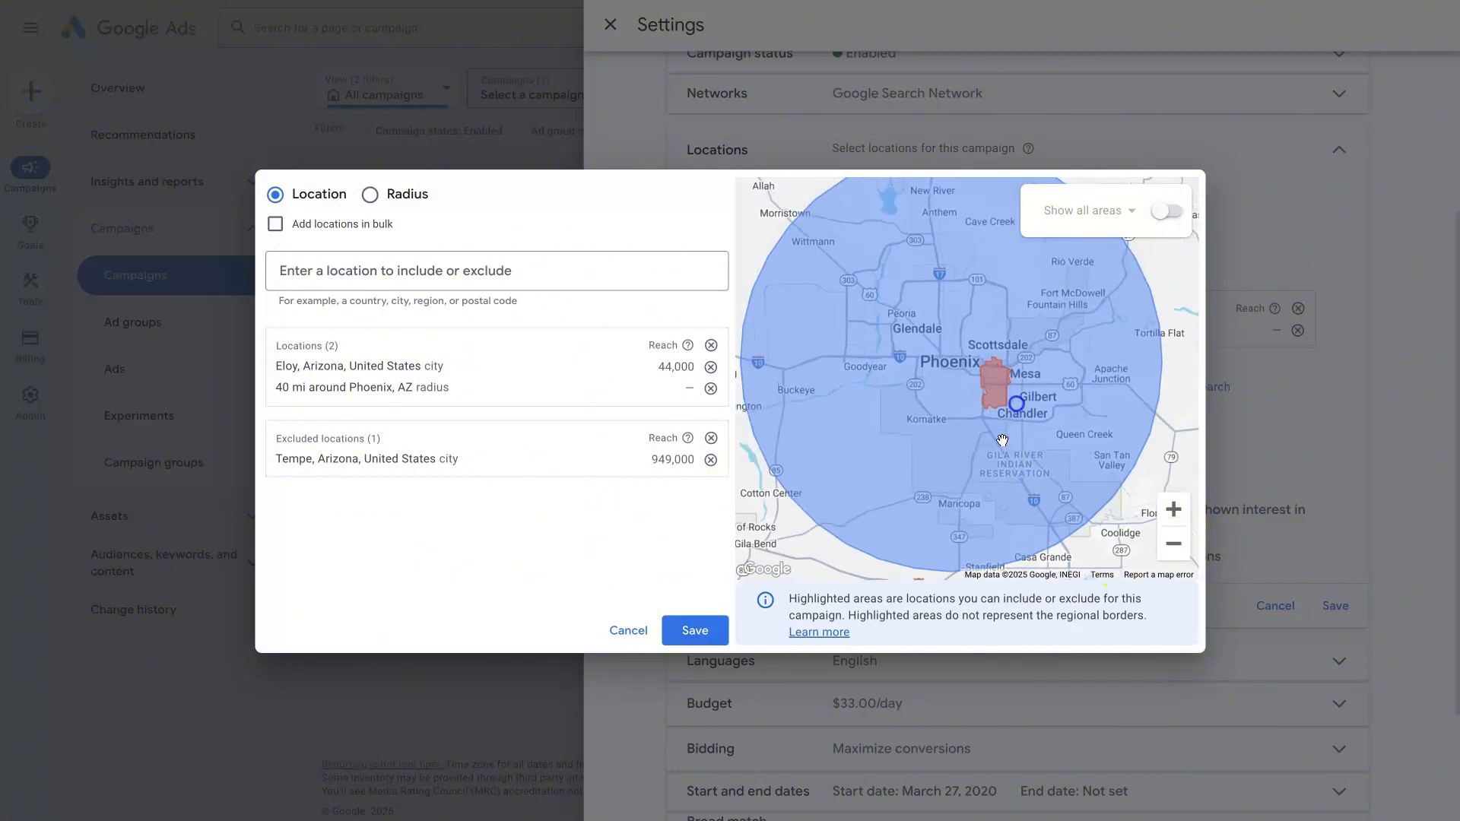
{"action": "left_click", "coordinate": [1174, 556]}
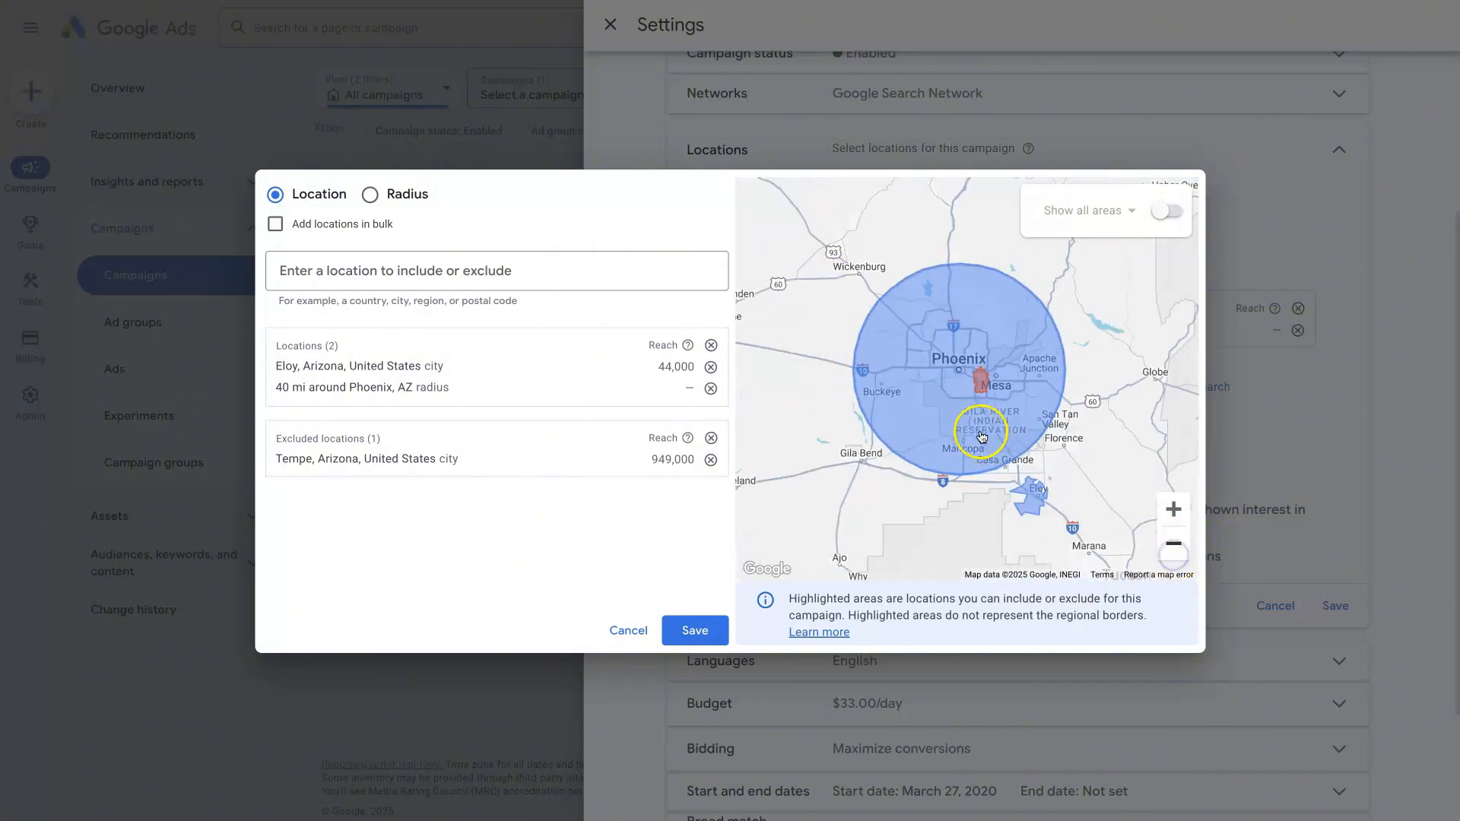
{"action": "left_click_drag", "start_coordinate": [971, 395], "coordinate": [994, 426]}
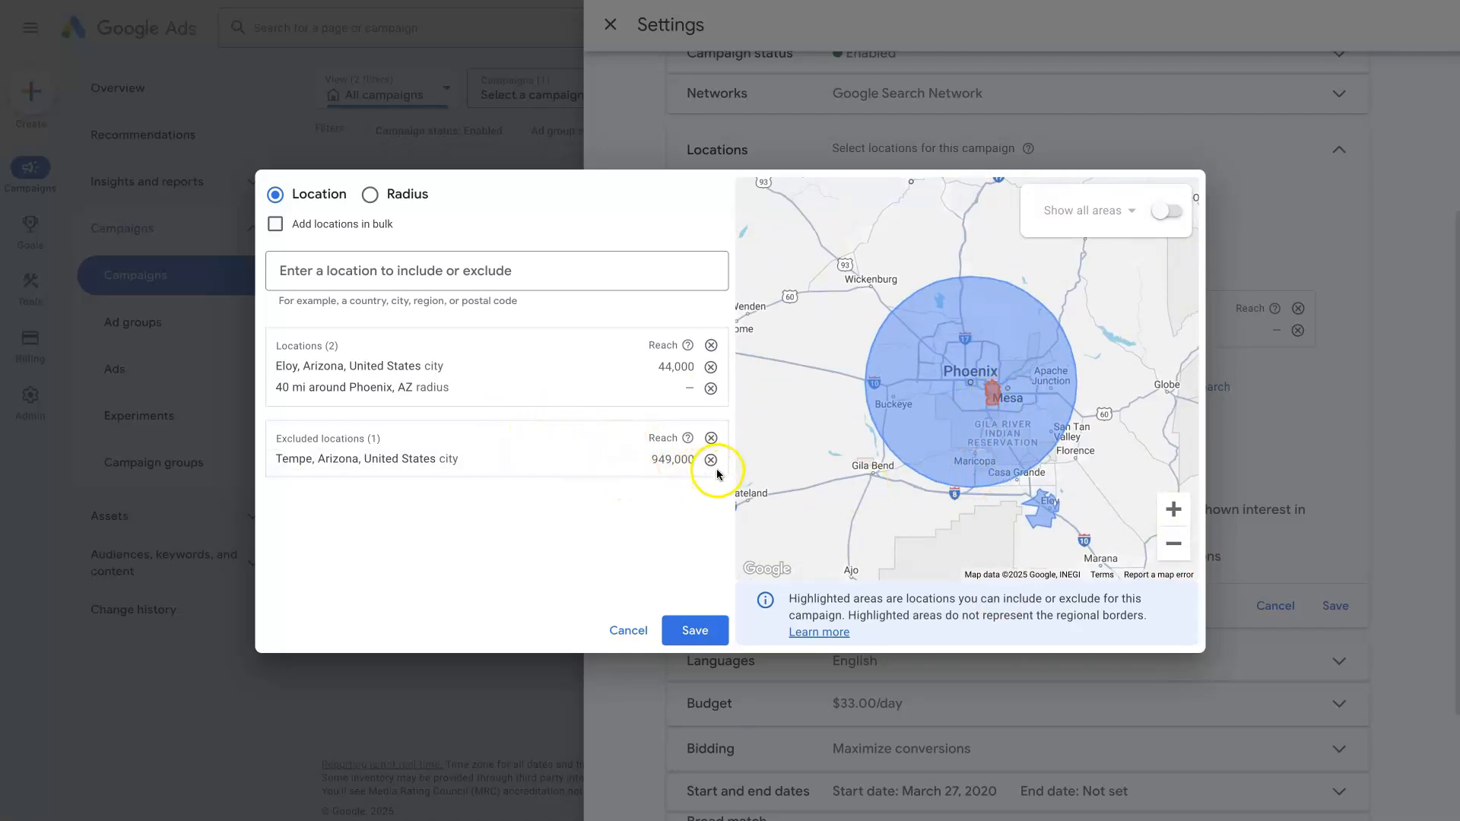
Step: Remove Eloy, Arizona from the targeted locations
{"action": "left_click", "coordinate": [710, 367]}
{"action": "left_click_drag", "start_coordinate": [1015, 437], "coordinate": [1050, 430]}
Step: View the radius entry and bulk location entry options, then return to single-location entry
{"action": "left_click", "coordinate": [369, 196]}
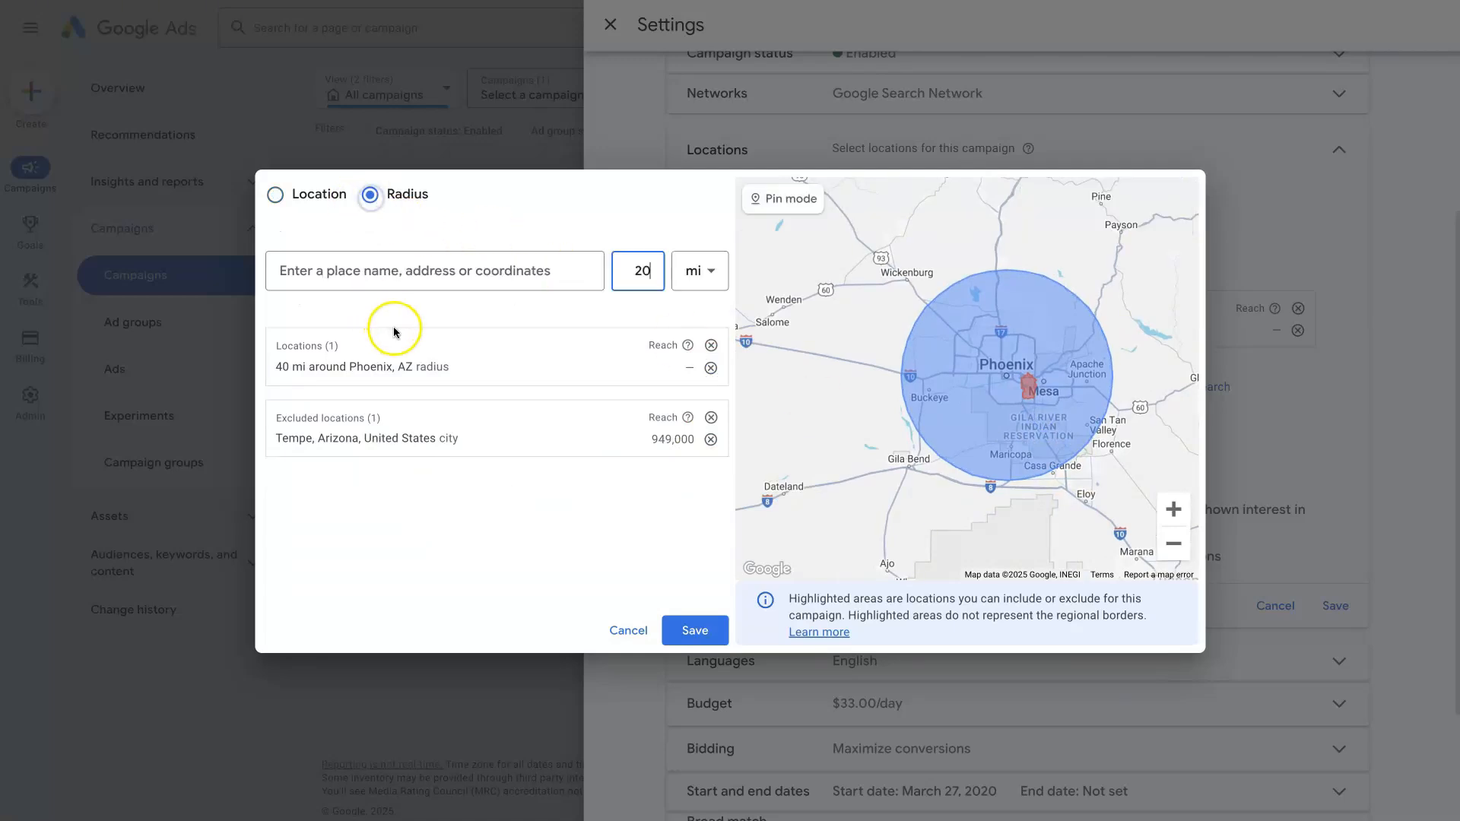
{"action": "left_click", "coordinate": [275, 194]}
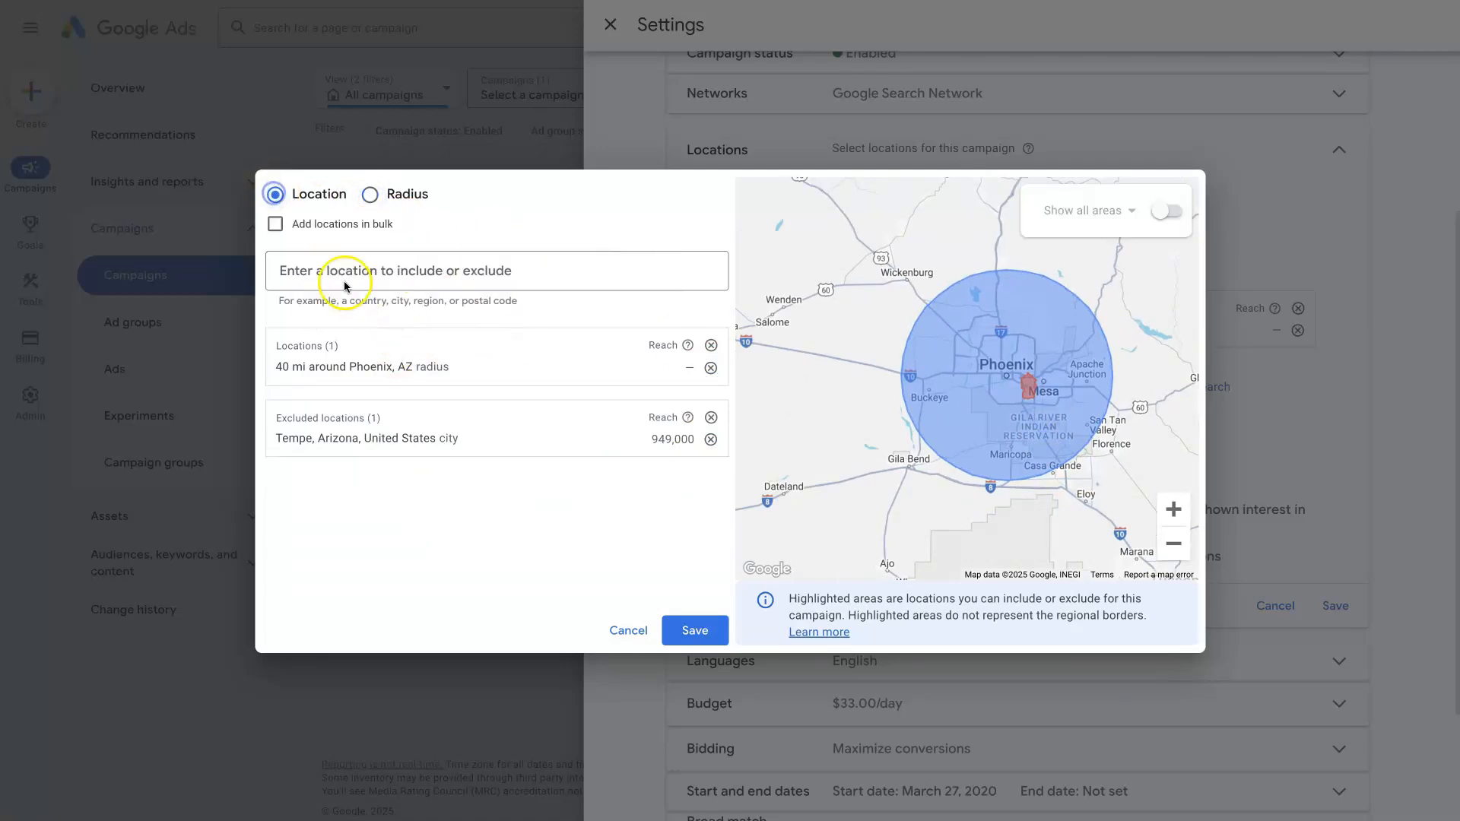
{"action": "left_click", "coordinate": [275, 225]}
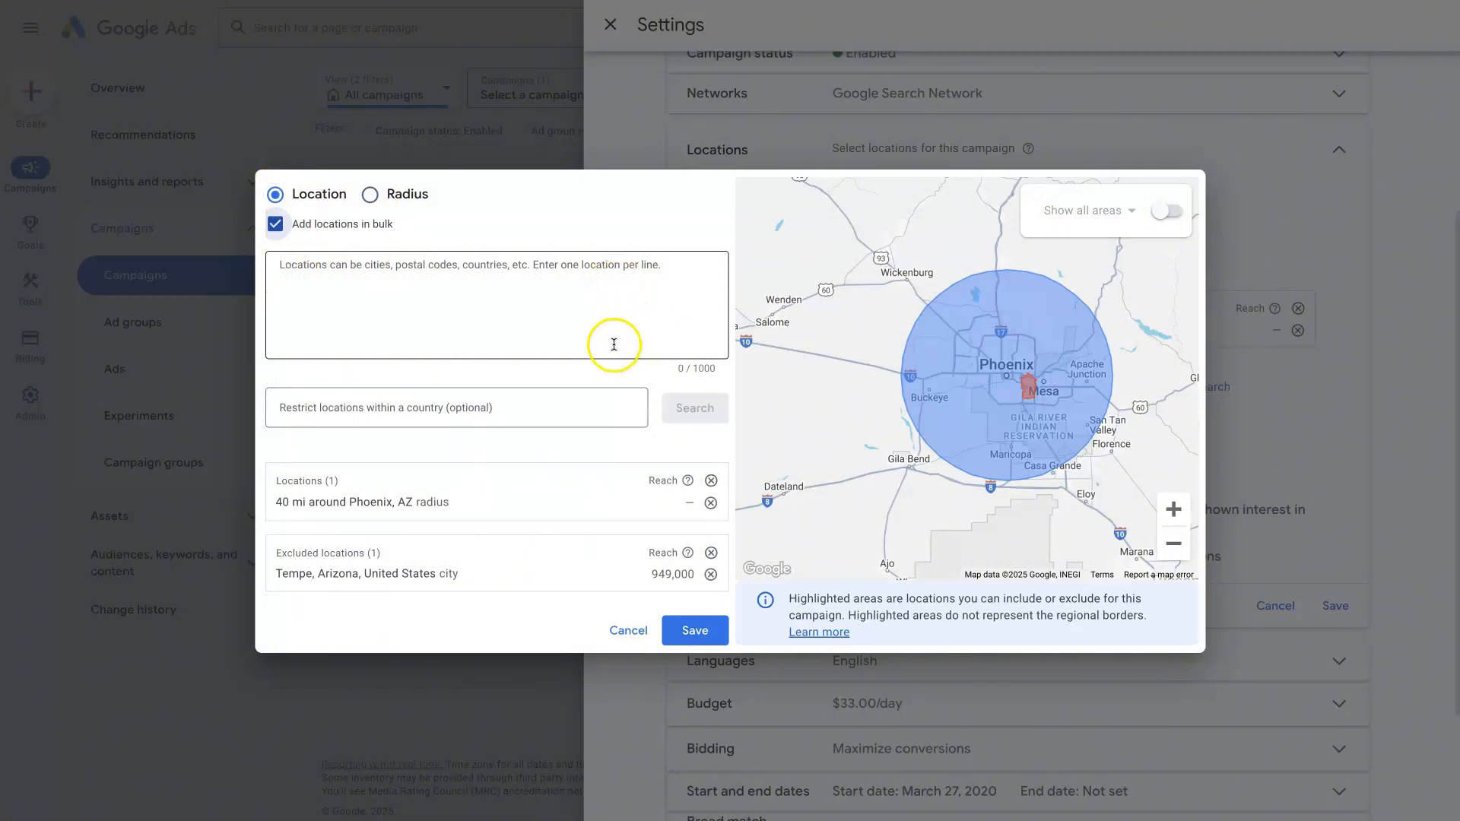
{"action": "left_click", "coordinate": [275, 224]}
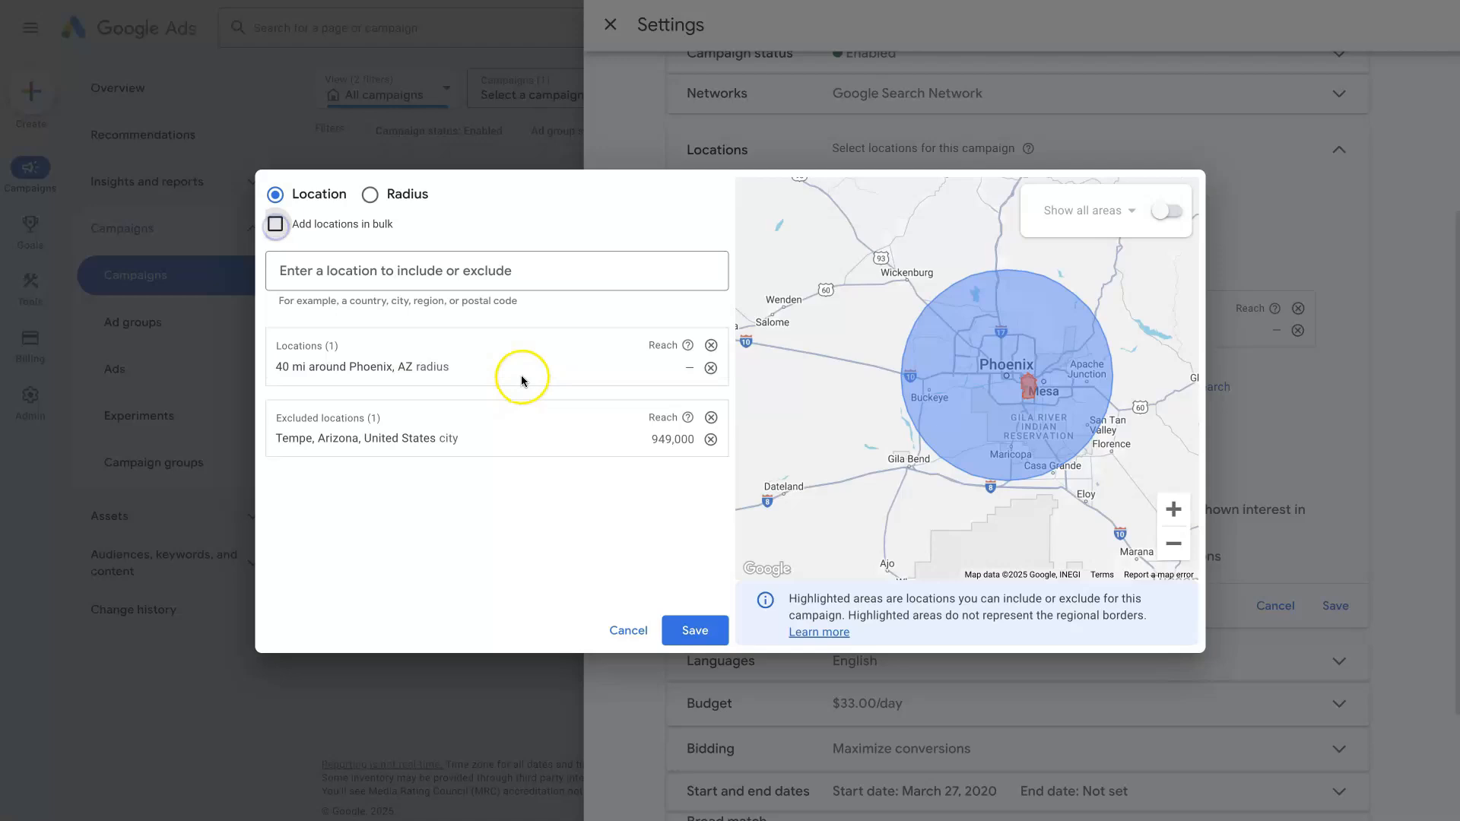
Step: Add a radius target of 20 miles around Eloy, AZ to the campaign's locations
{"action": "left_click", "coordinate": [370, 197]}
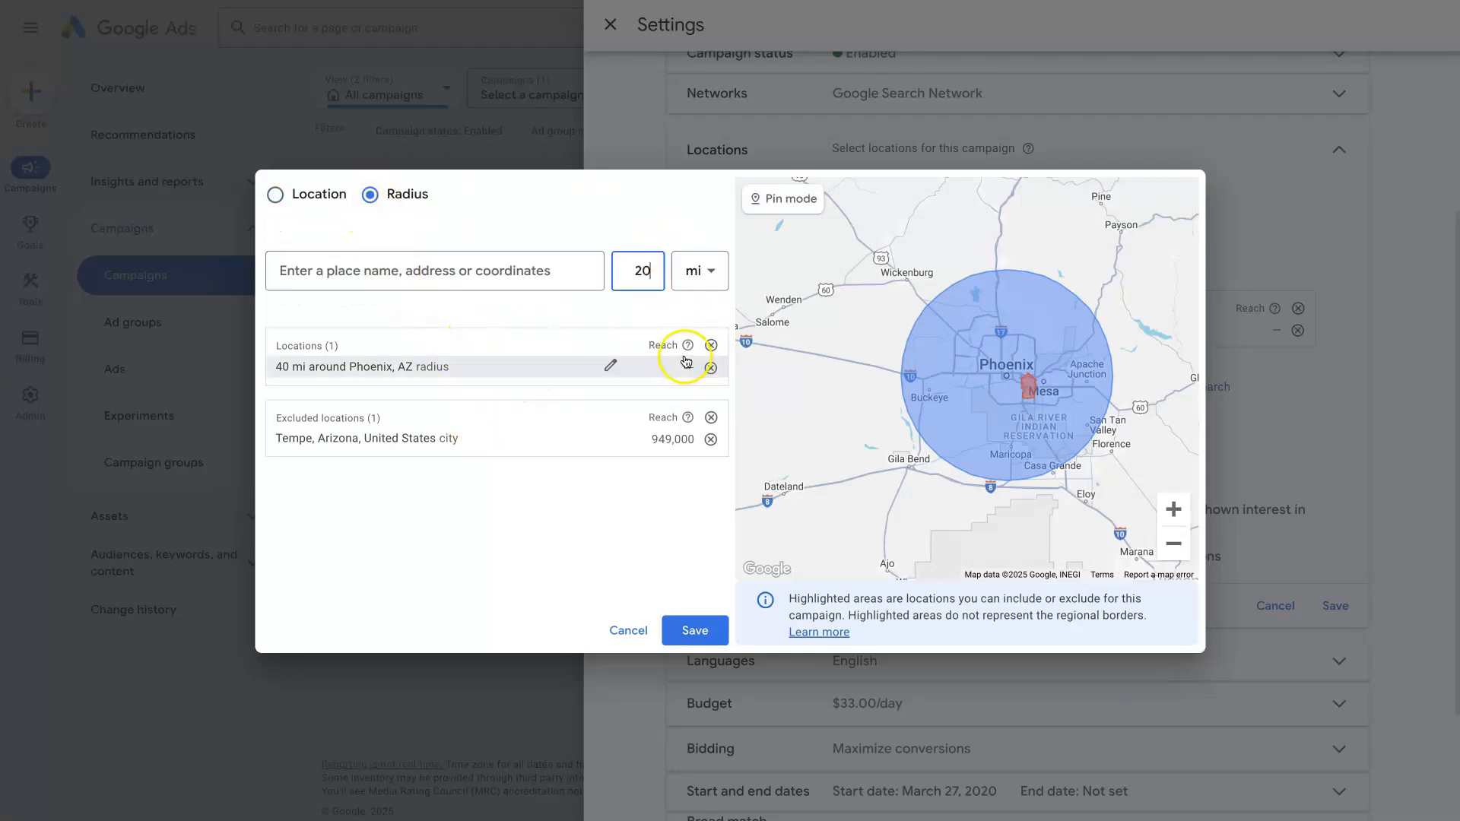
{"action": "left_click", "coordinate": [426, 267]}
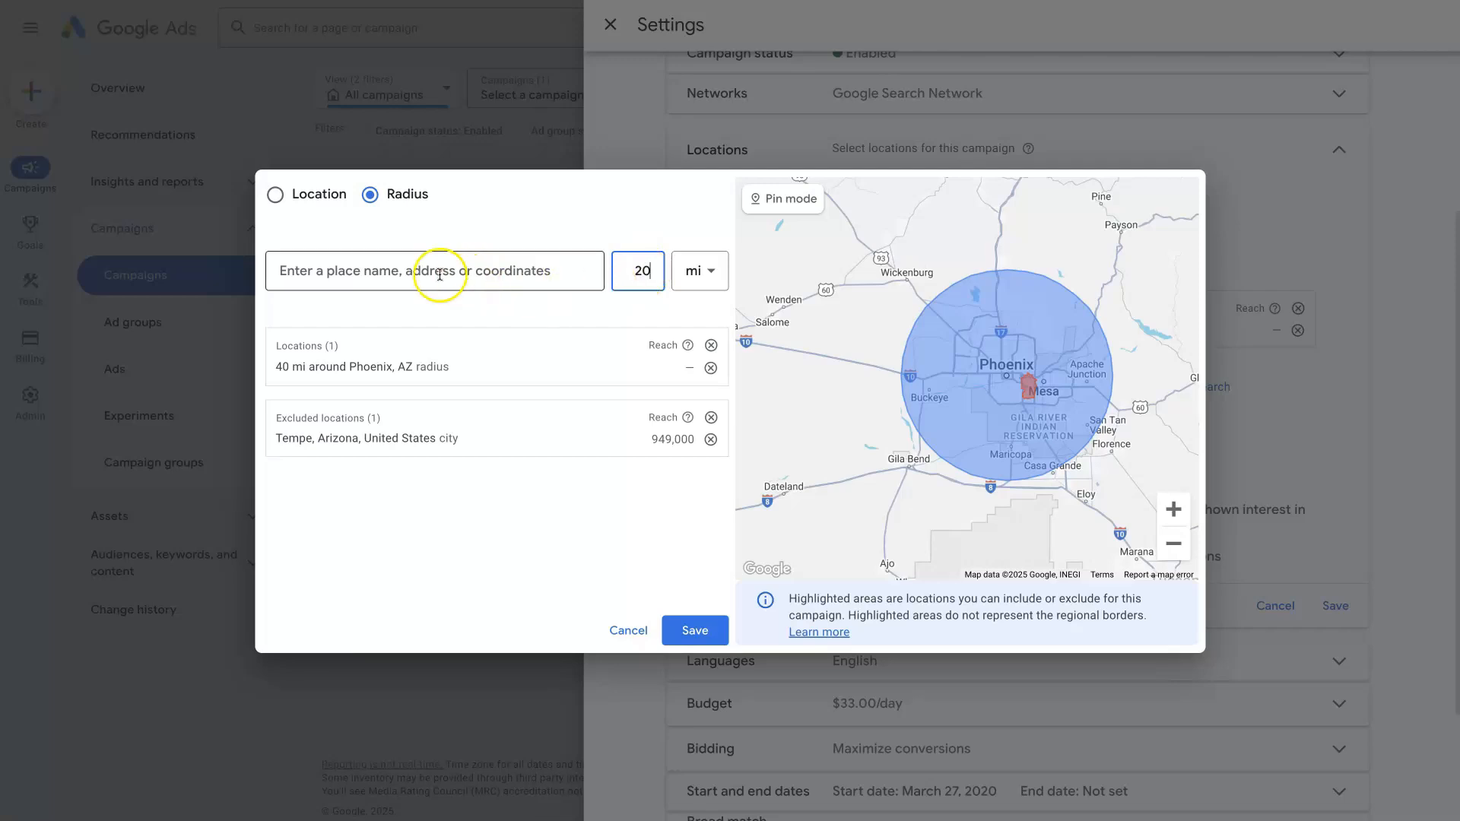
{"action": "type", "text": "eloy"}
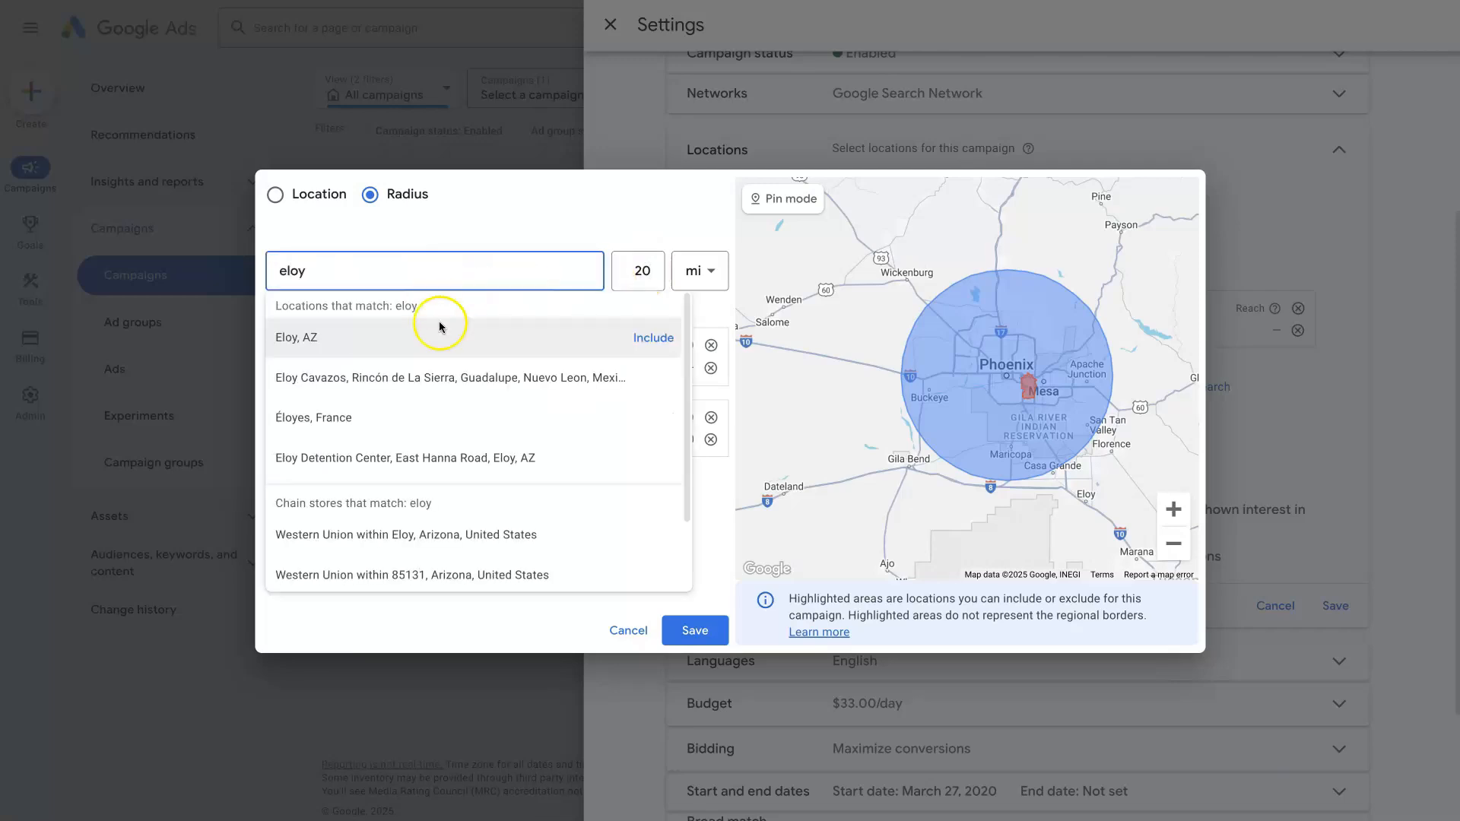
{"action": "left_click", "coordinate": [437, 328]}
{"action": "left_click", "coordinate": [984, 382]}
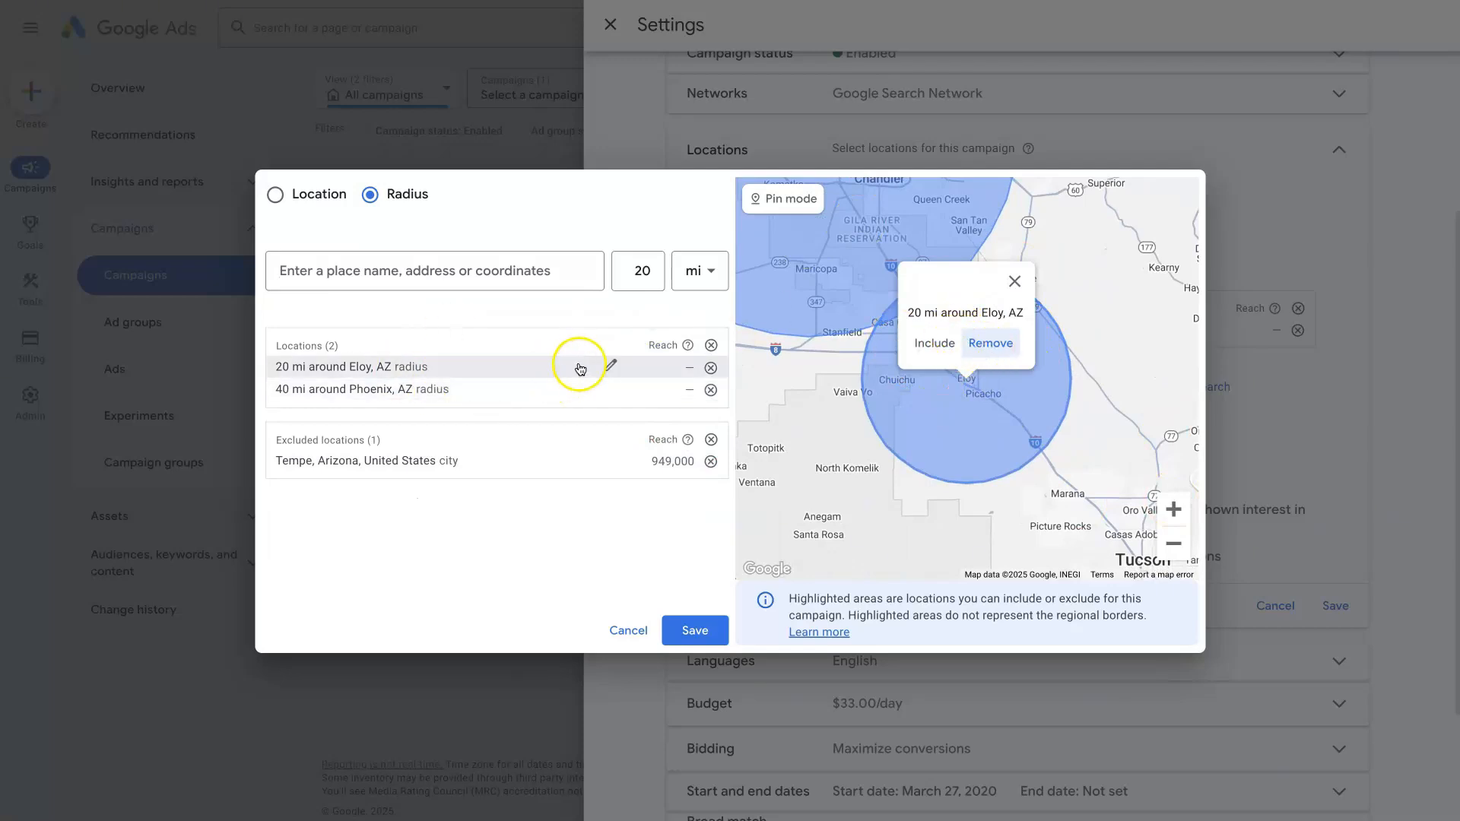
Step: Set the target radius around Eloy, AZ to 30 miles
{"action": "left_click", "coordinate": [606, 366]}
{"action": "double_click", "coordinate": [644, 411]}
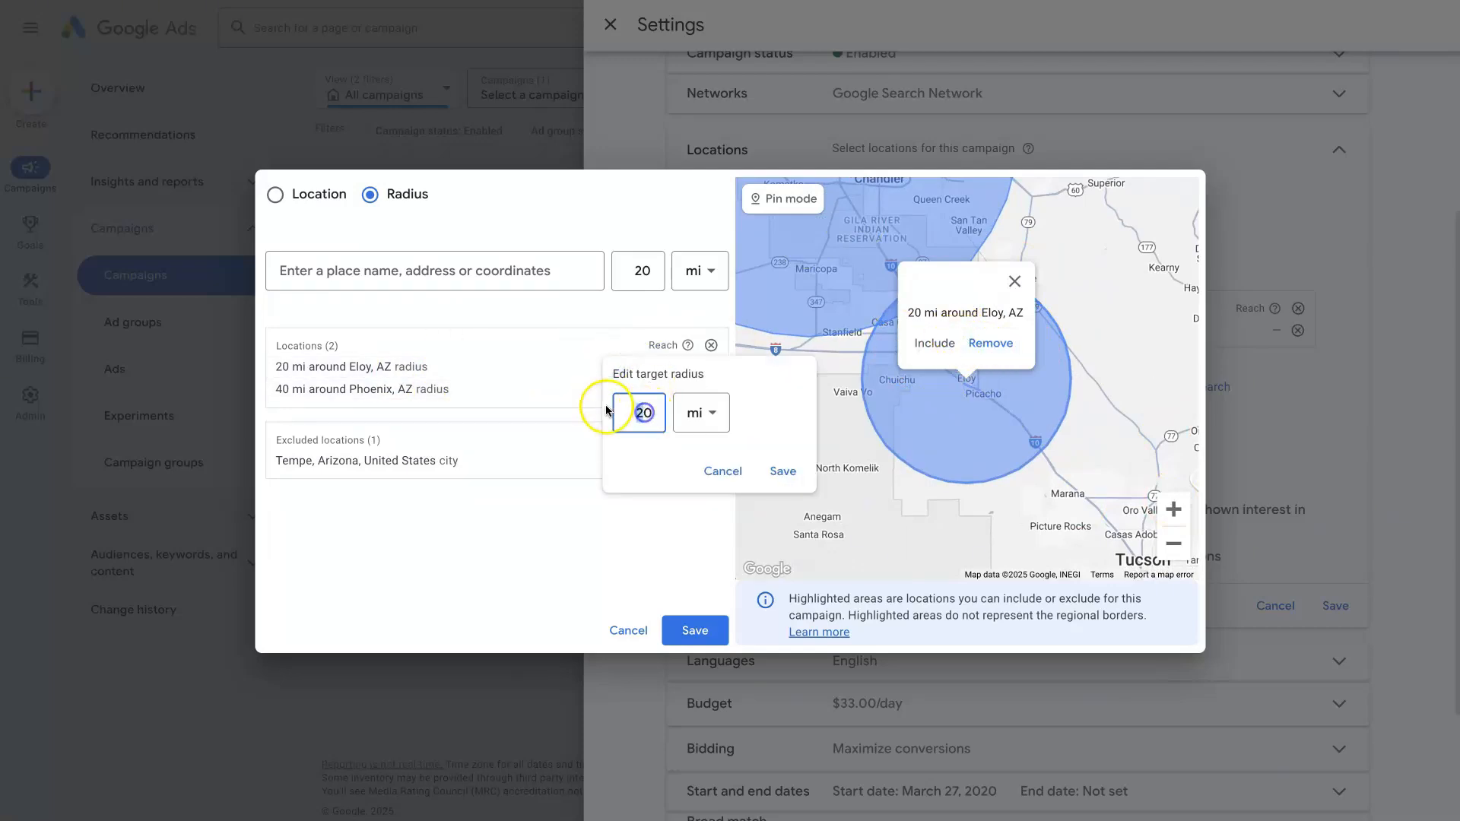
{"action": "left_click", "coordinate": [783, 471]}
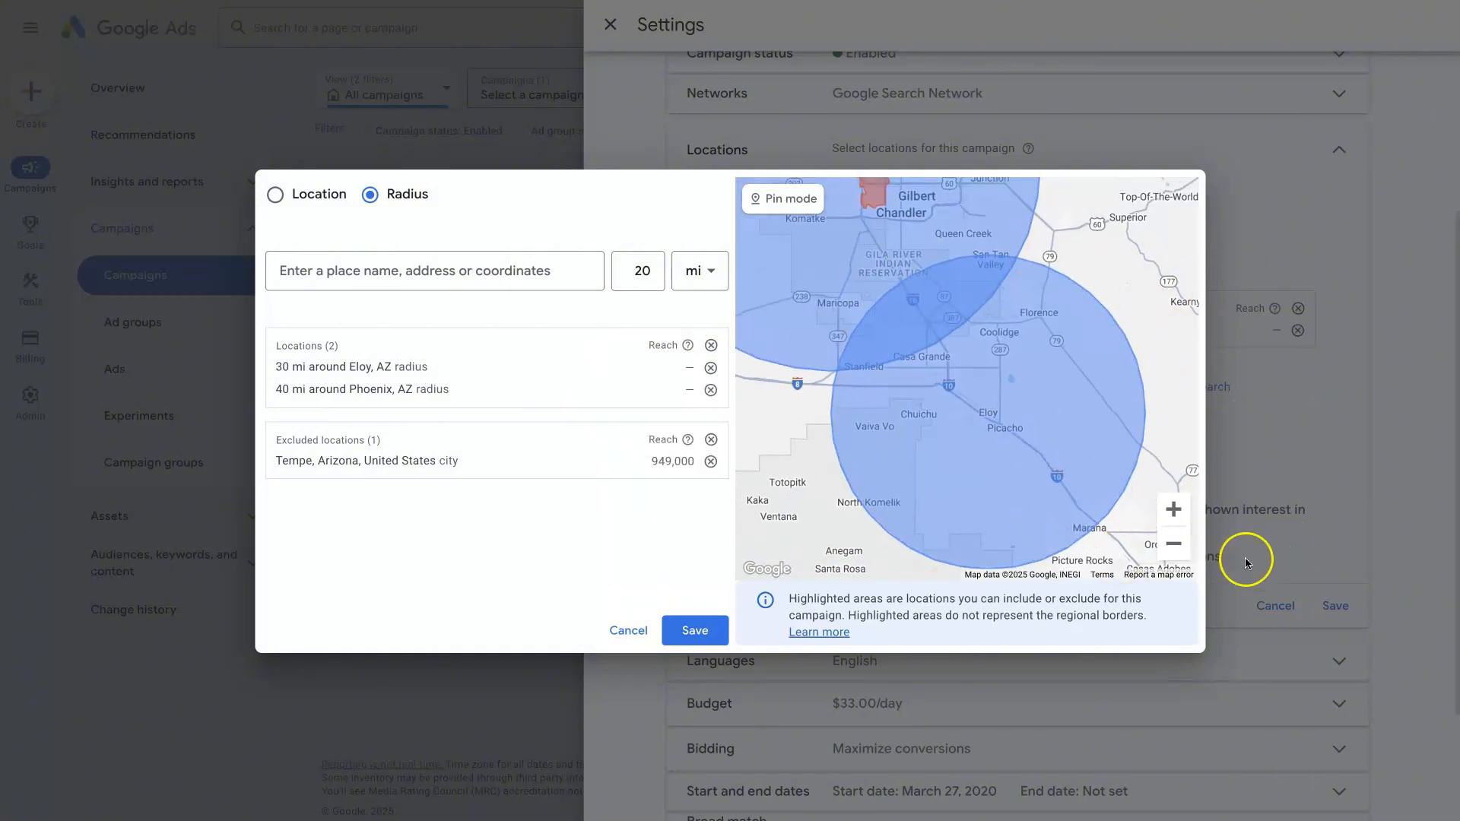
Step: Remove the 30-mile radius around Eloy, AZ from the targeted locations using its map area
{"action": "left_click", "coordinate": [1173, 544]}
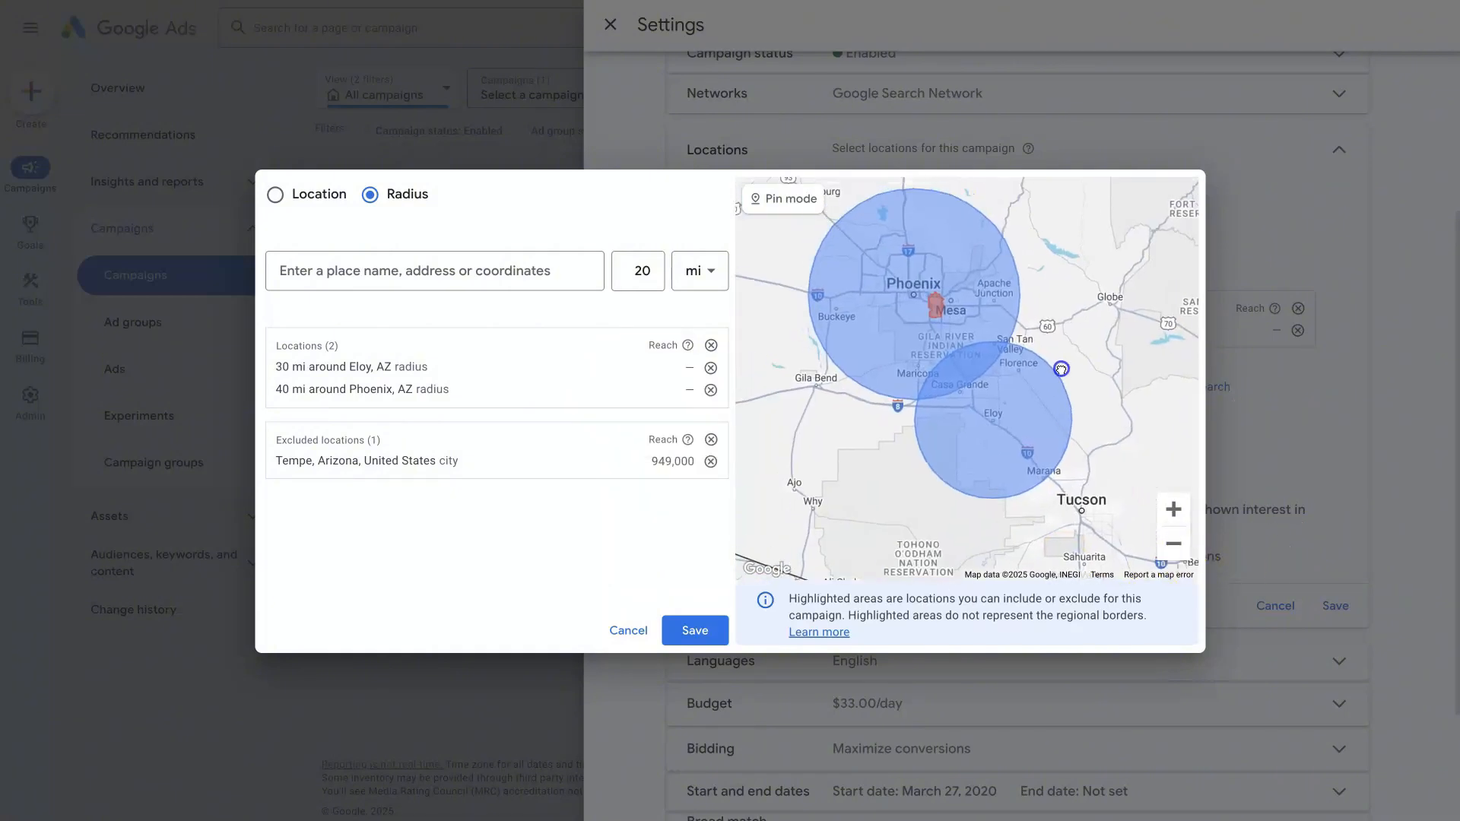
{"action": "left_click", "coordinate": [1061, 378]}
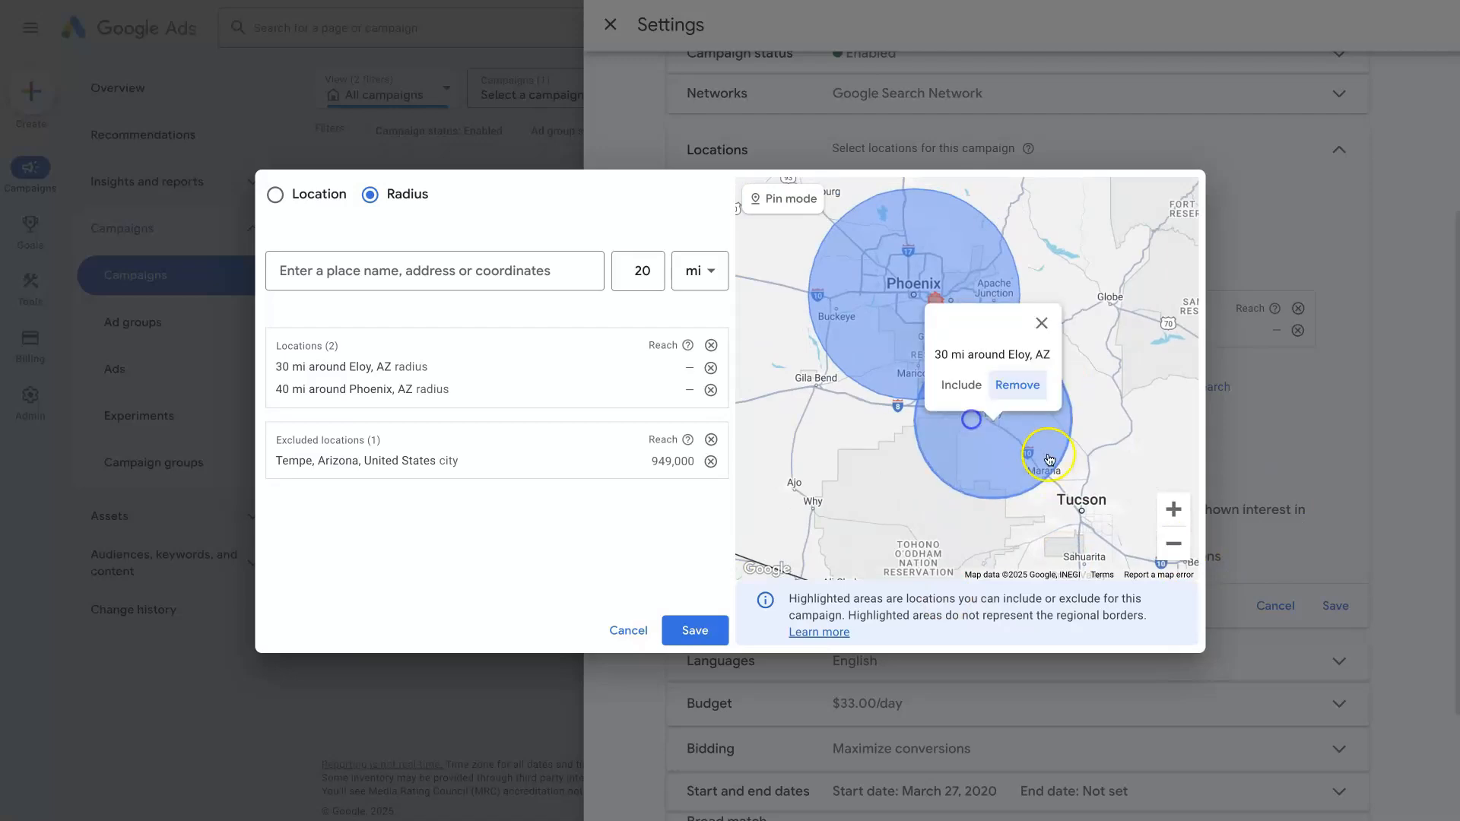
{"action": "left_click", "coordinate": [1017, 385]}
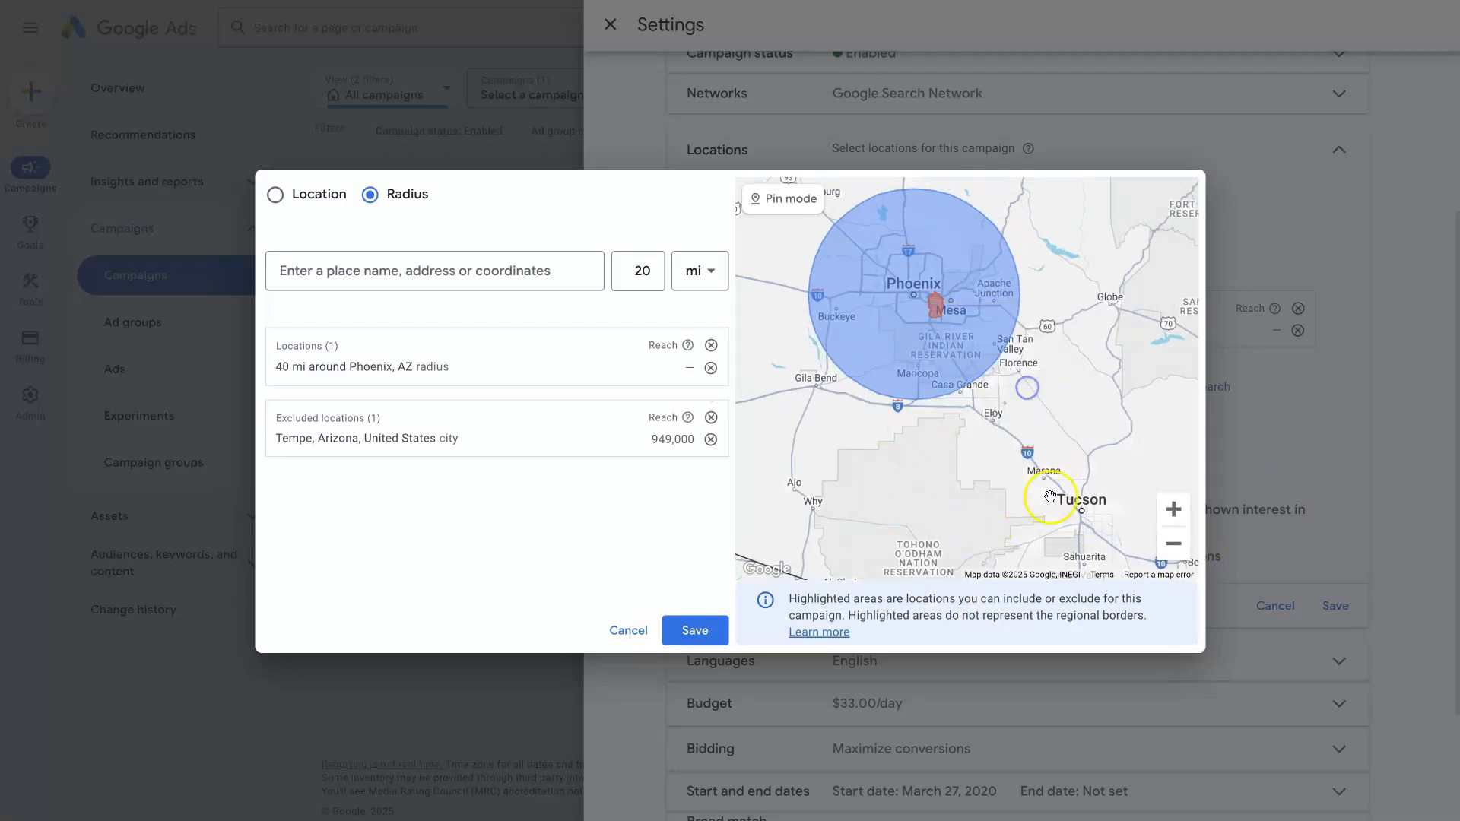
Step: In pin mode, place and include 20-mile custom radius targets on the map near Wickenburg and Gila Bend
{"action": "left_click", "coordinate": [783, 198]}
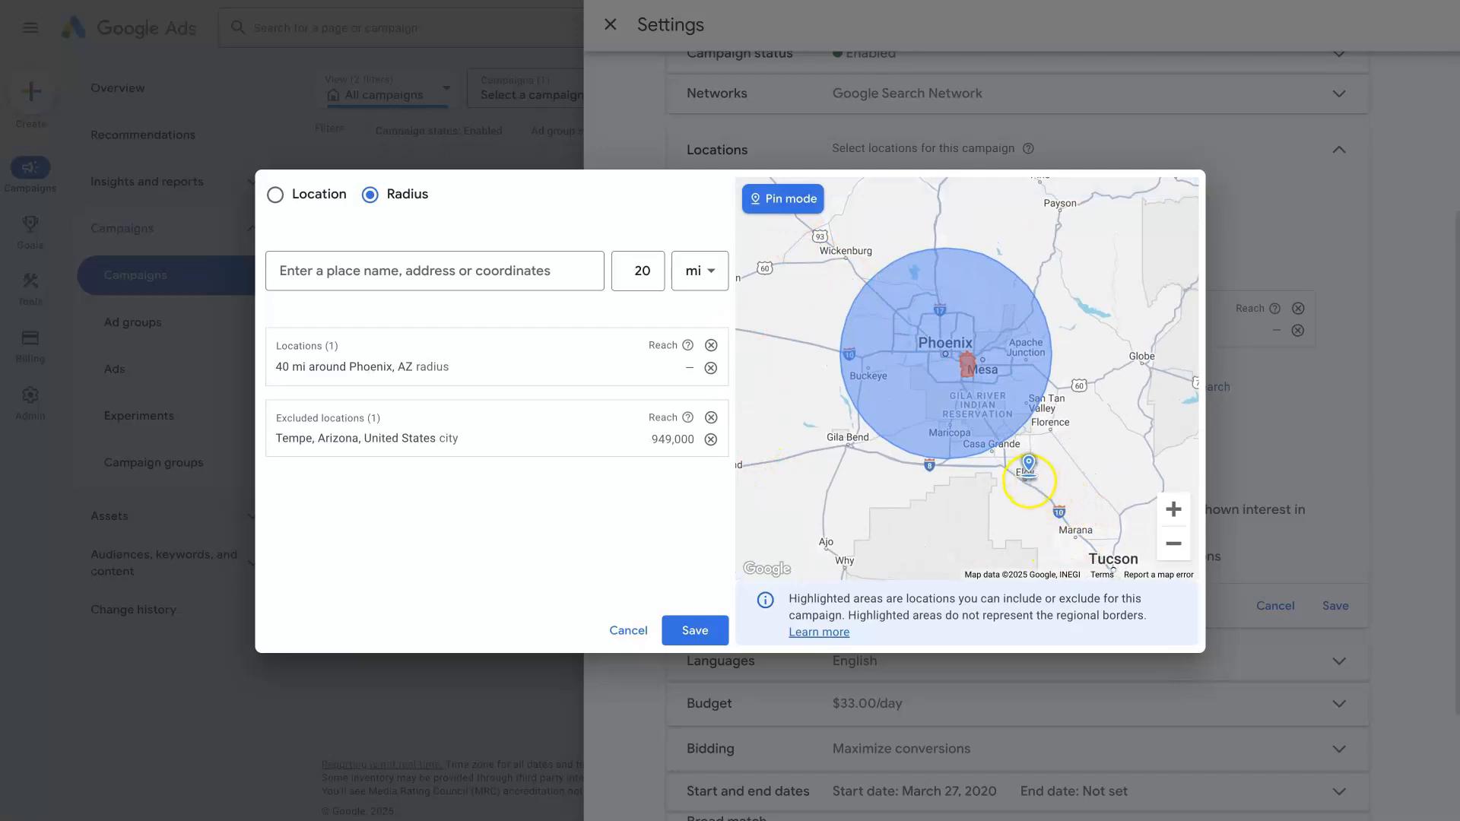
{"action": "left_click", "coordinate": [840, 253]}
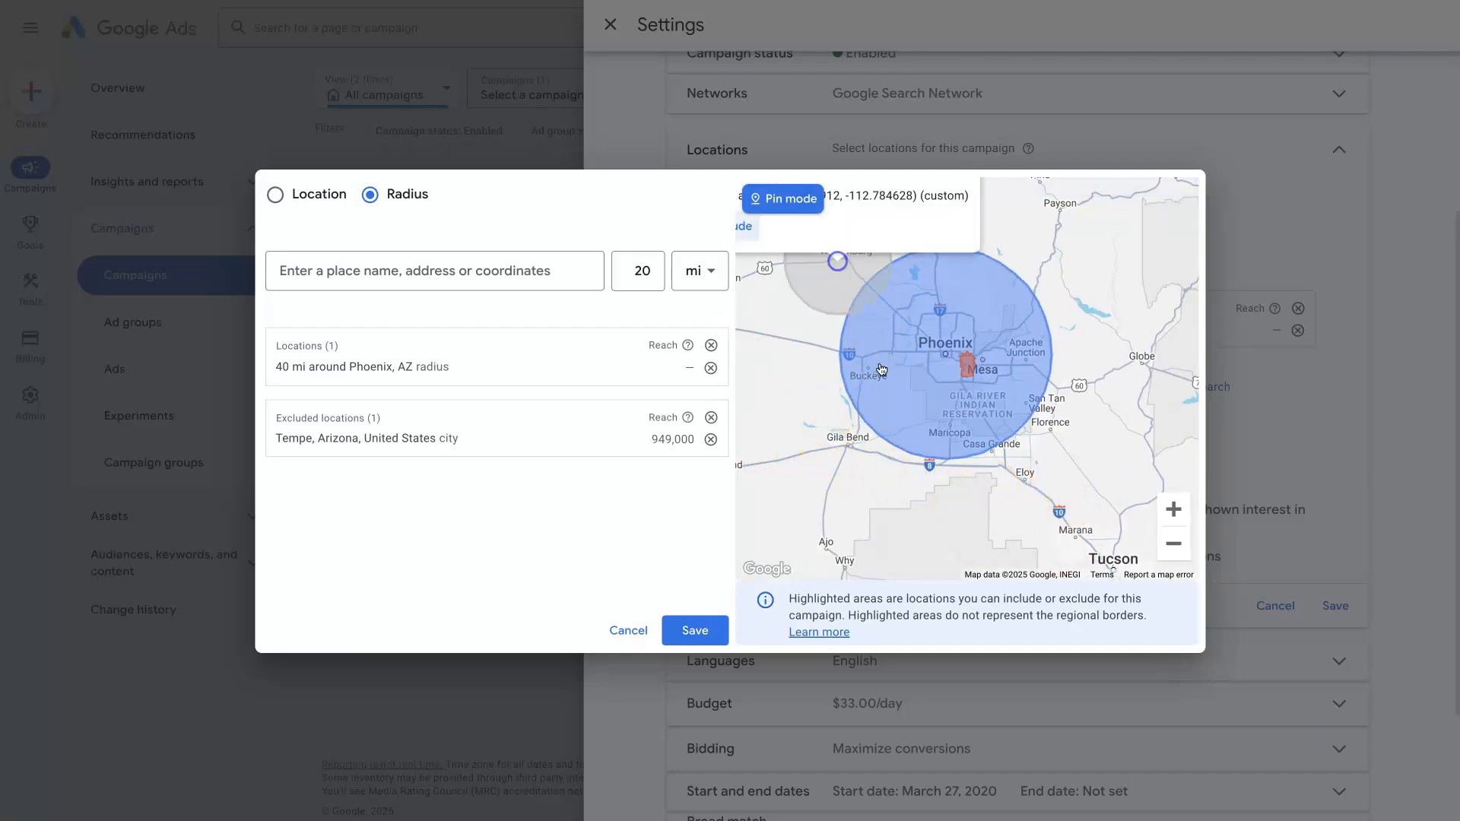
{"action": "left_click", "coordinate": [829, 307]}
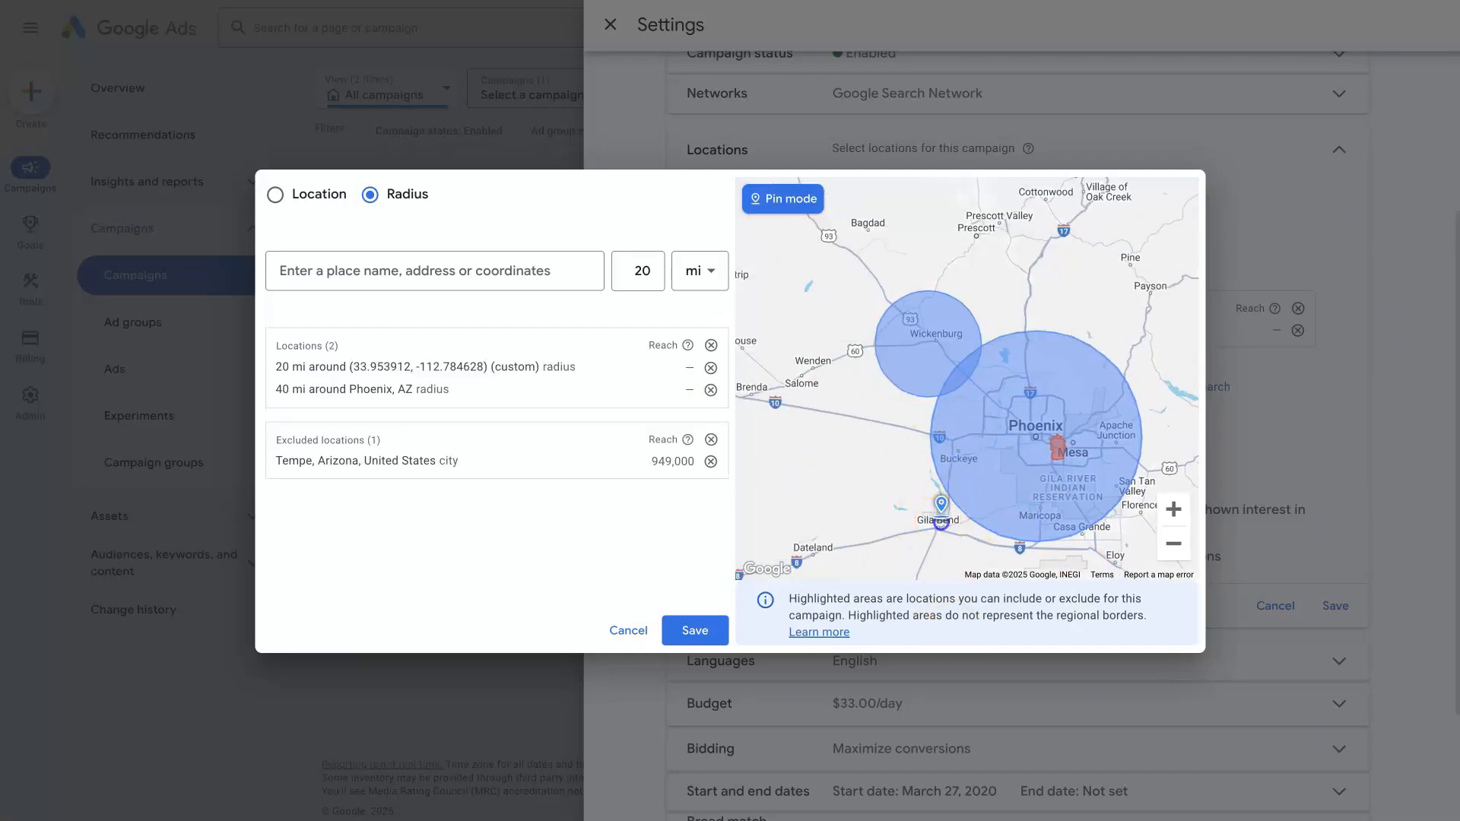
{"action": "left_click", "coordinate": [940, 523]}
{"action": "left_click", "coordinate": [871, 502]}
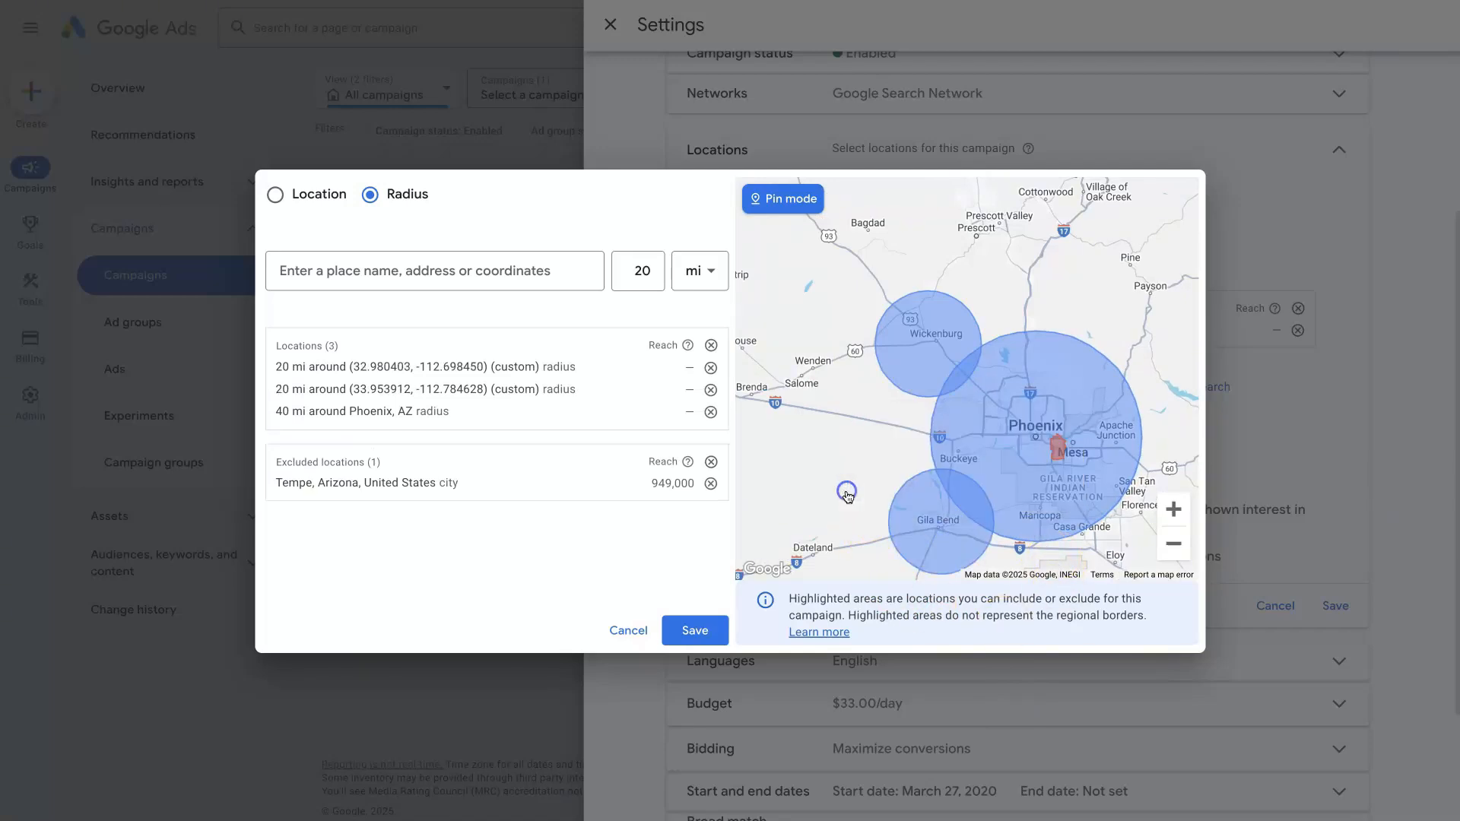
Step: Include three more 20-mile pinned radius targets: near Eloy, east by San Tan Valley, and between Gila Bend and Eloy
{"action": "left_click", "coordinate": [1103, 550]}
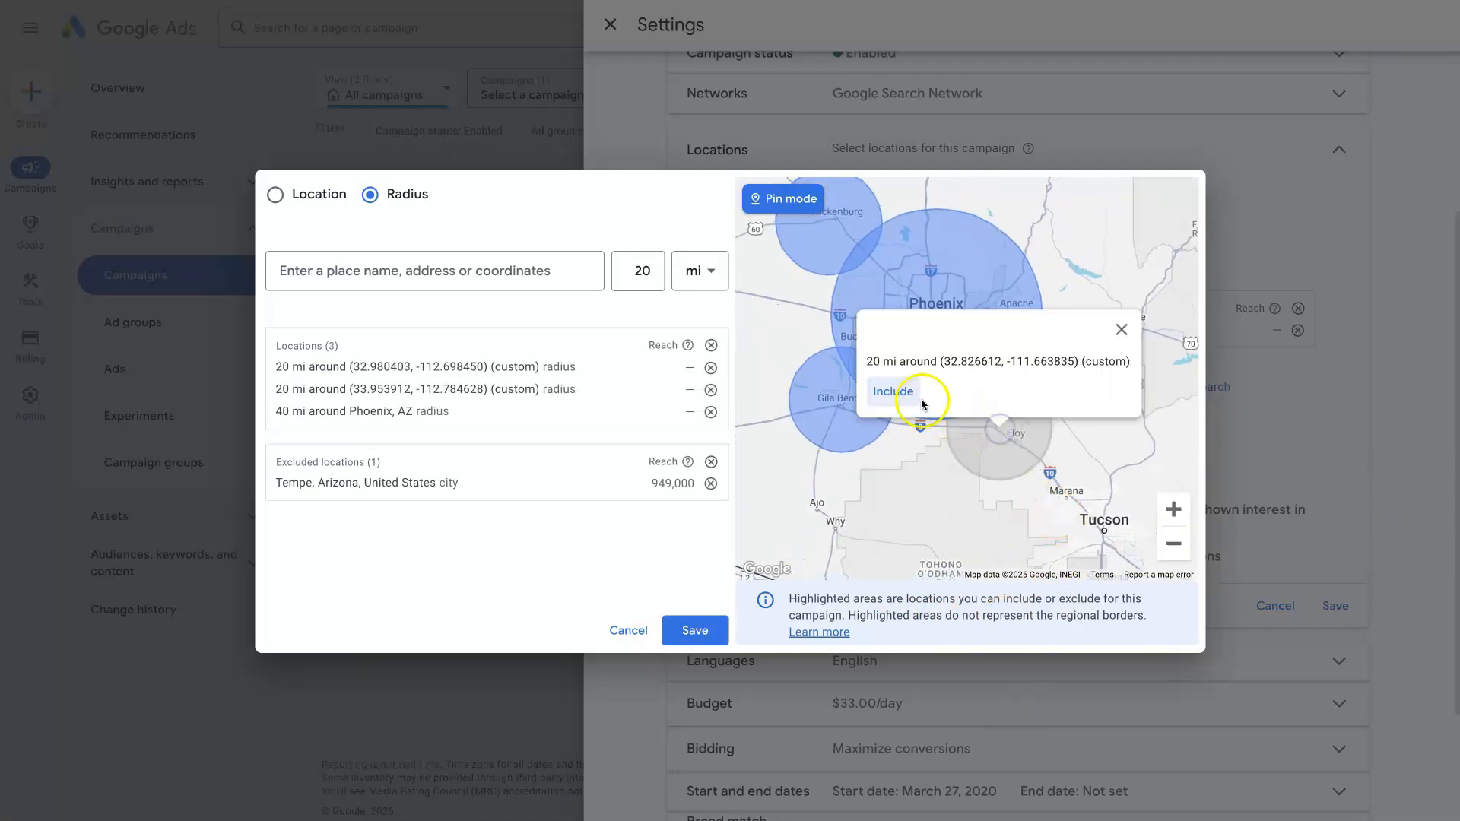
{"action": "left_click", "coordinate": [893, 391]}
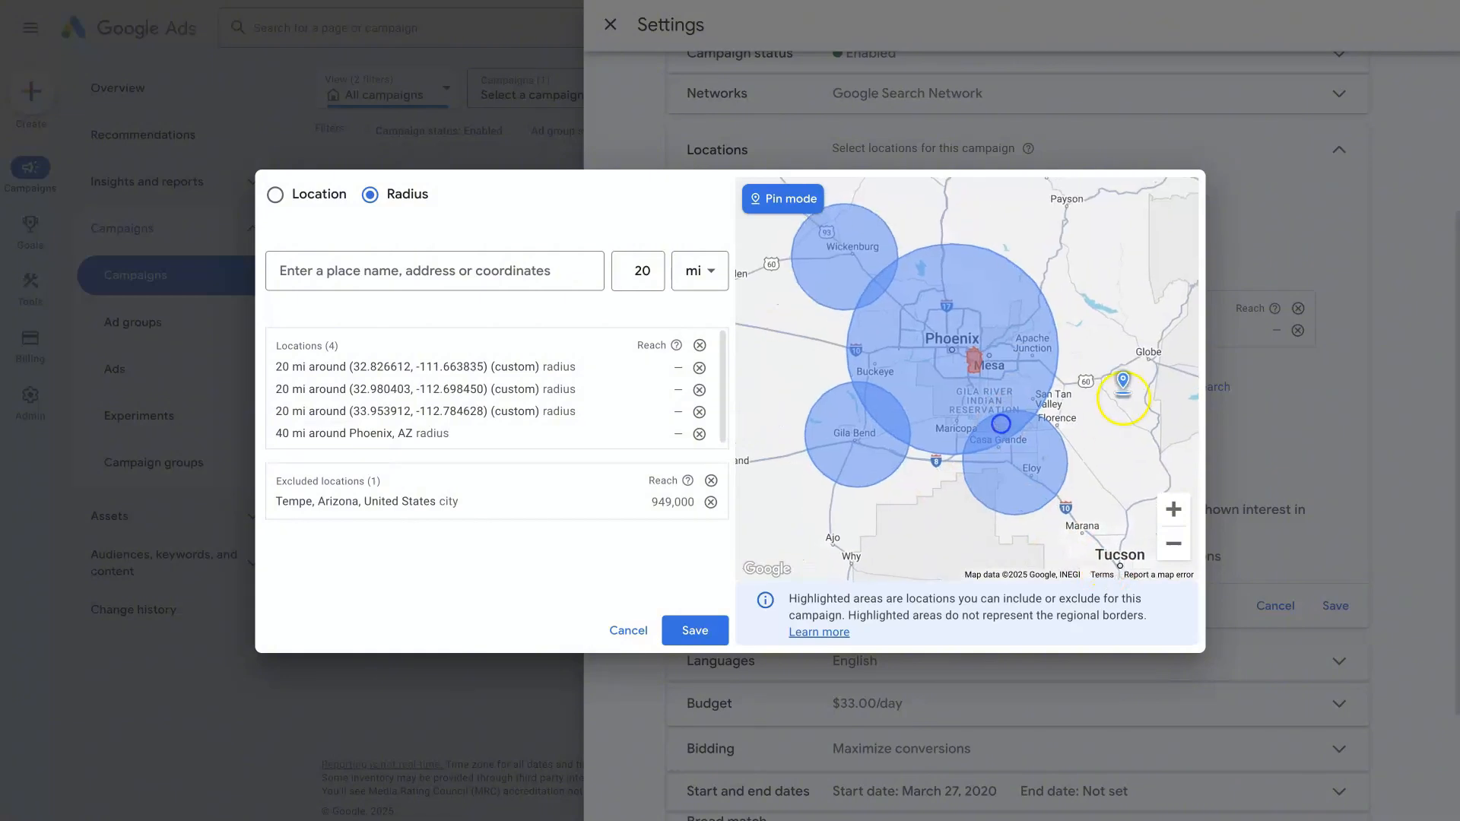
{"action": "left_click", "coordinate": [1065, 389]}
{"action": "left_click", "coordinate": [902, 346]}
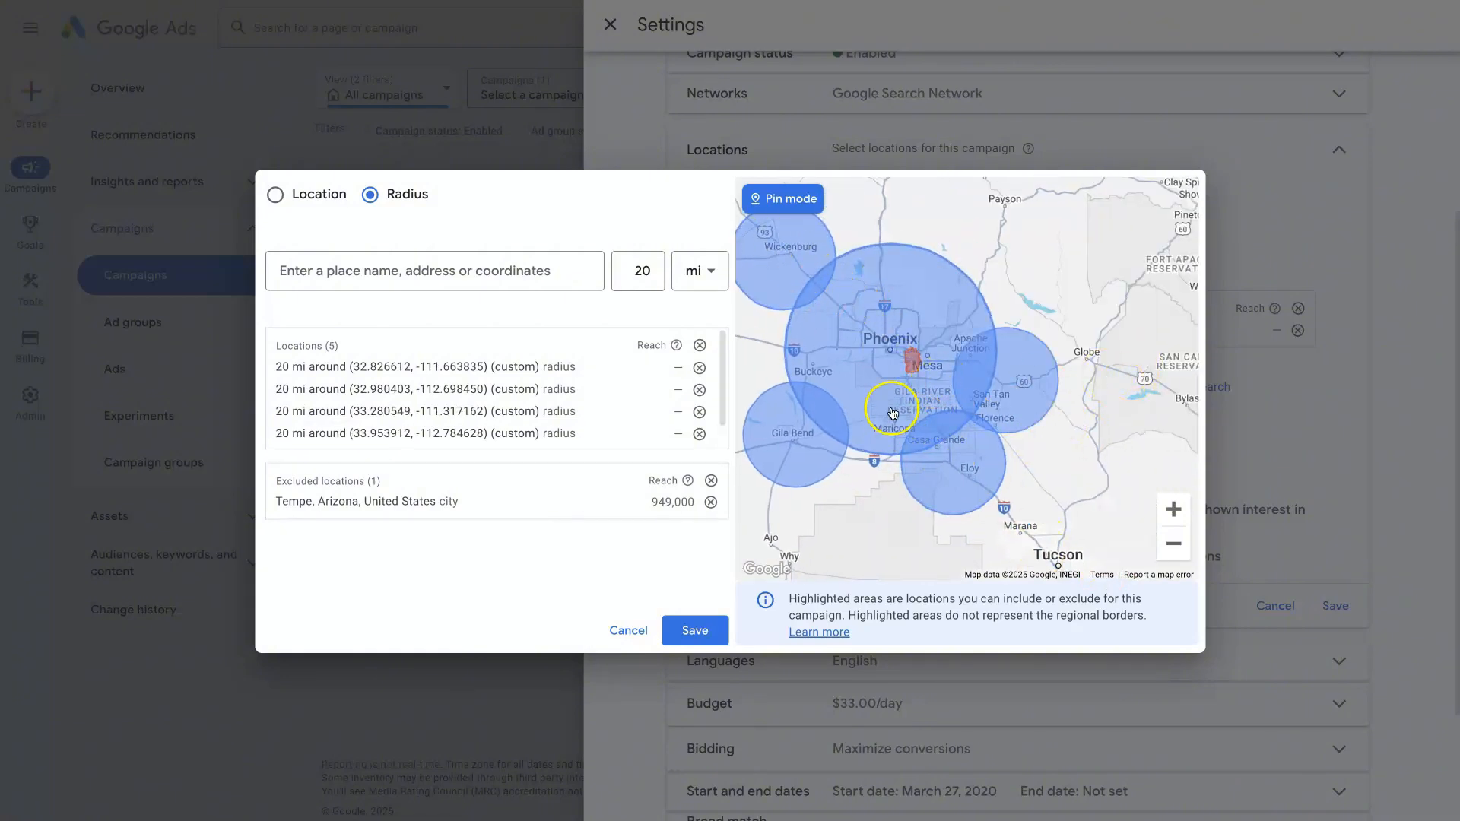
{"action": "left_click", "coordinate": [853, 470]}
{"action": "left_click", "coordinate": [770, 432]}
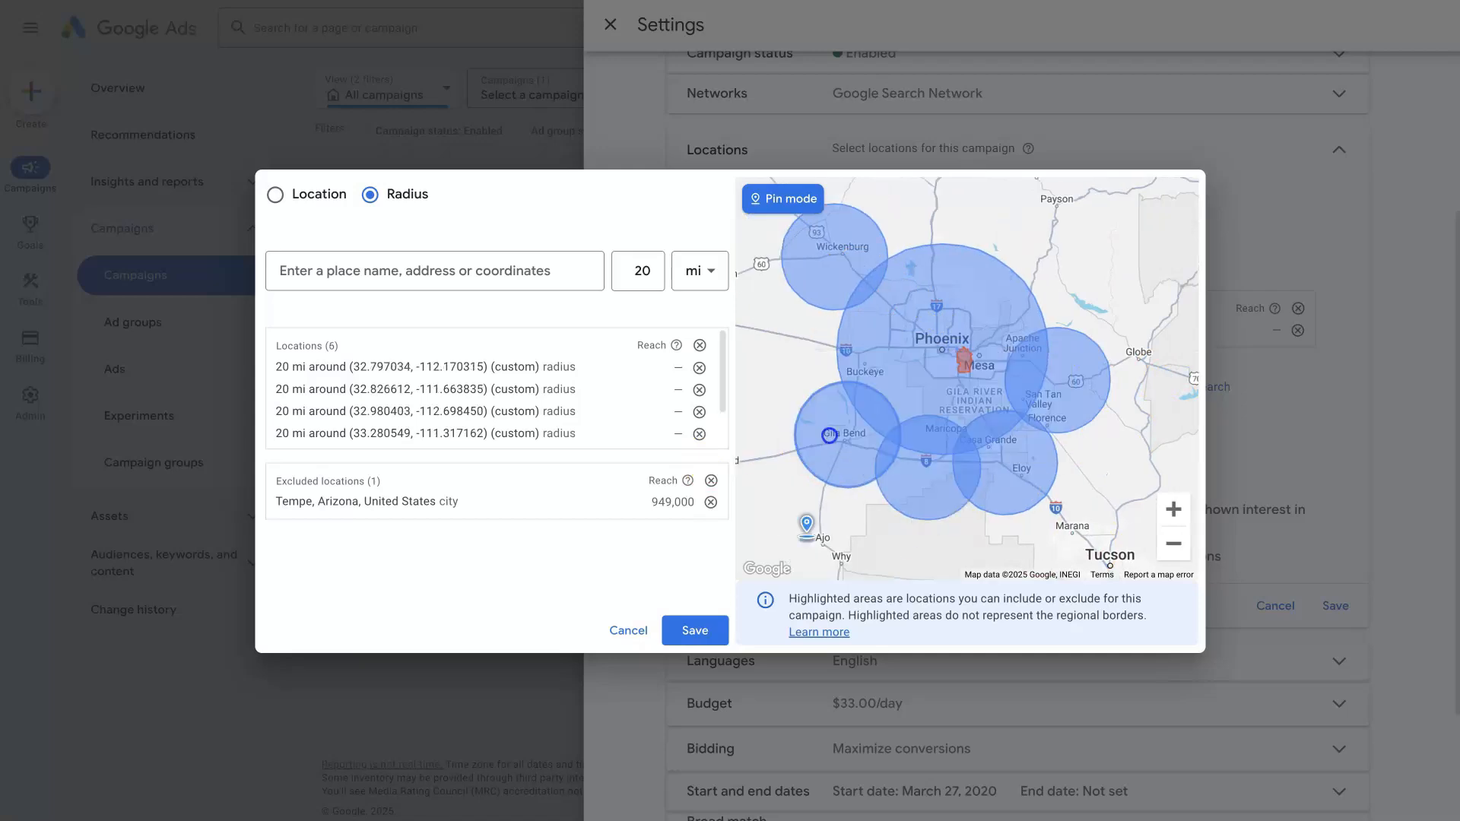
{"action": "left_click", "coordinate": [1045, 534]}
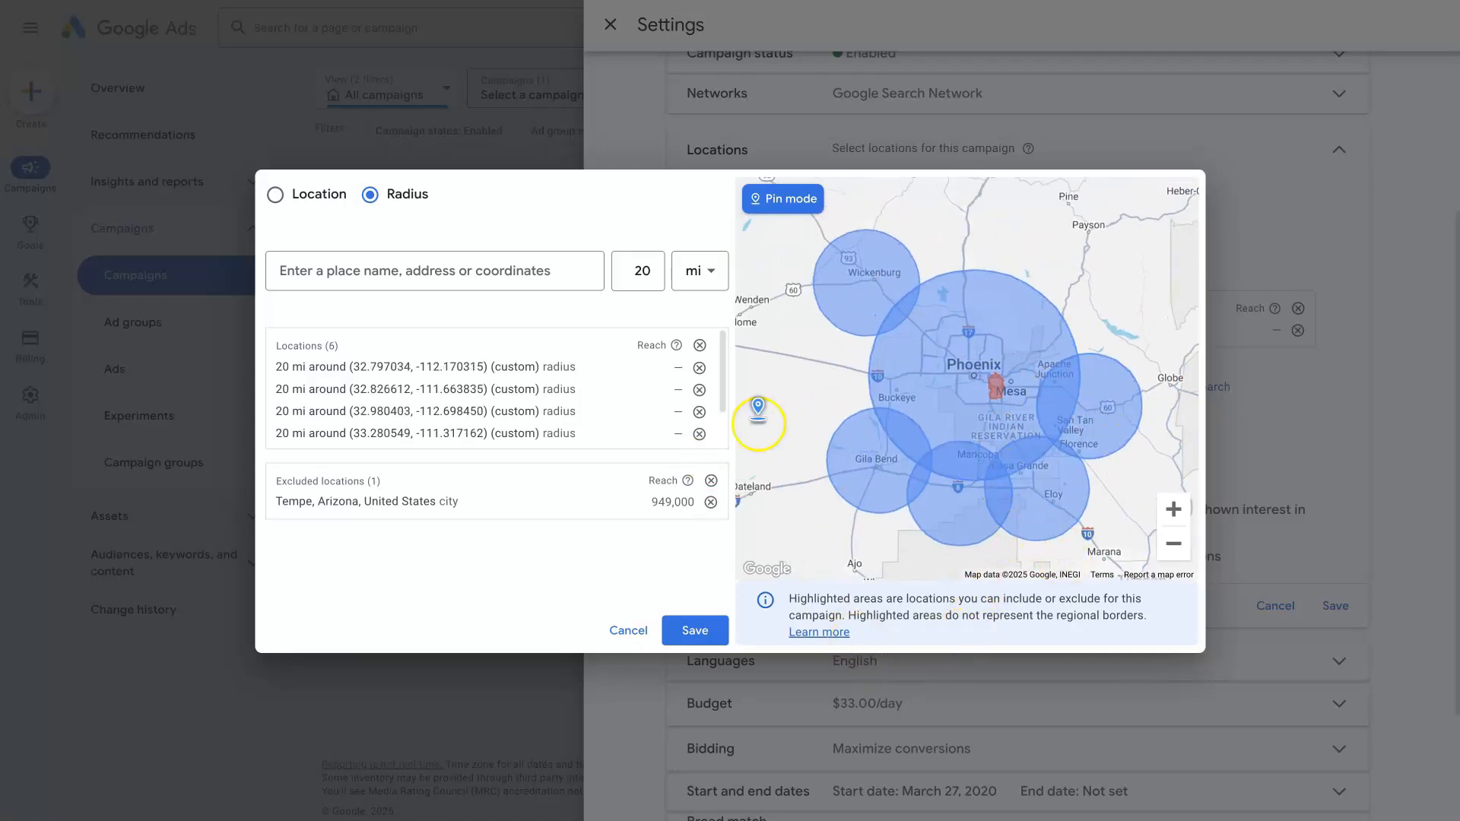
Step: Remove all five pinned 20-mile custom radius targets through the map, keeping the 40-mile radius around Phoenix
{"action": "left_click", "coordinate": [872, 310]}
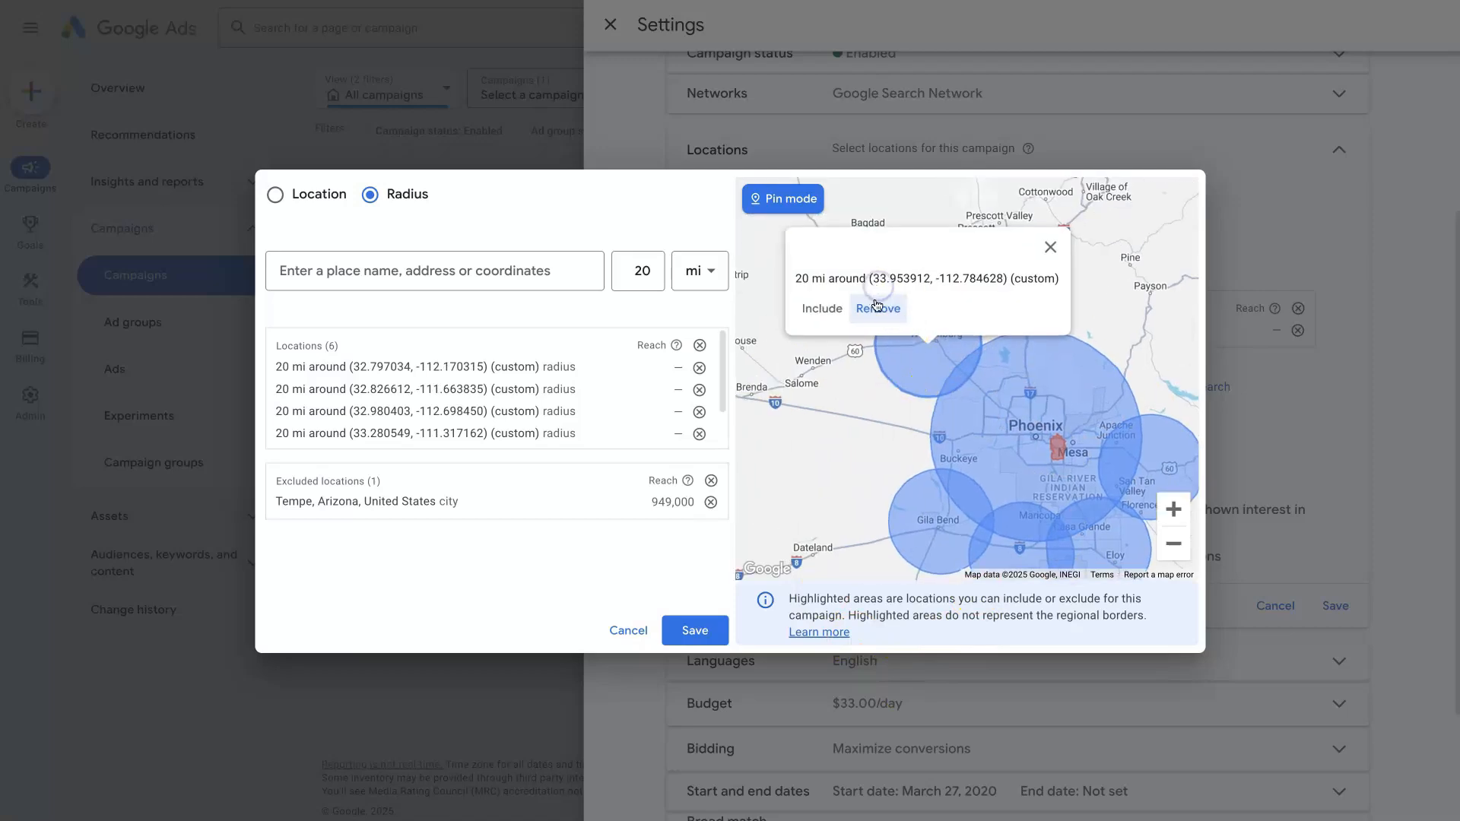
{"action": "left_click", "coordinate": [871, 309]}
{"action": "left_click", "coordinate": [912, 522]}
{"action": "left_click", "coordinate": [891, 483]}
{"action": "left_click", "coordinate": [1003, 544]}
{"action": "left_click_drag", "start_coordinate": [1001, 544], "coordinate": [933, 469]}
{"action": "left_click", "coordinate": [933, 470]}
{"action": "left_click", "coordinate": [902, 410]}
{"action": "left_click", "coordinate": [1004, 454]}
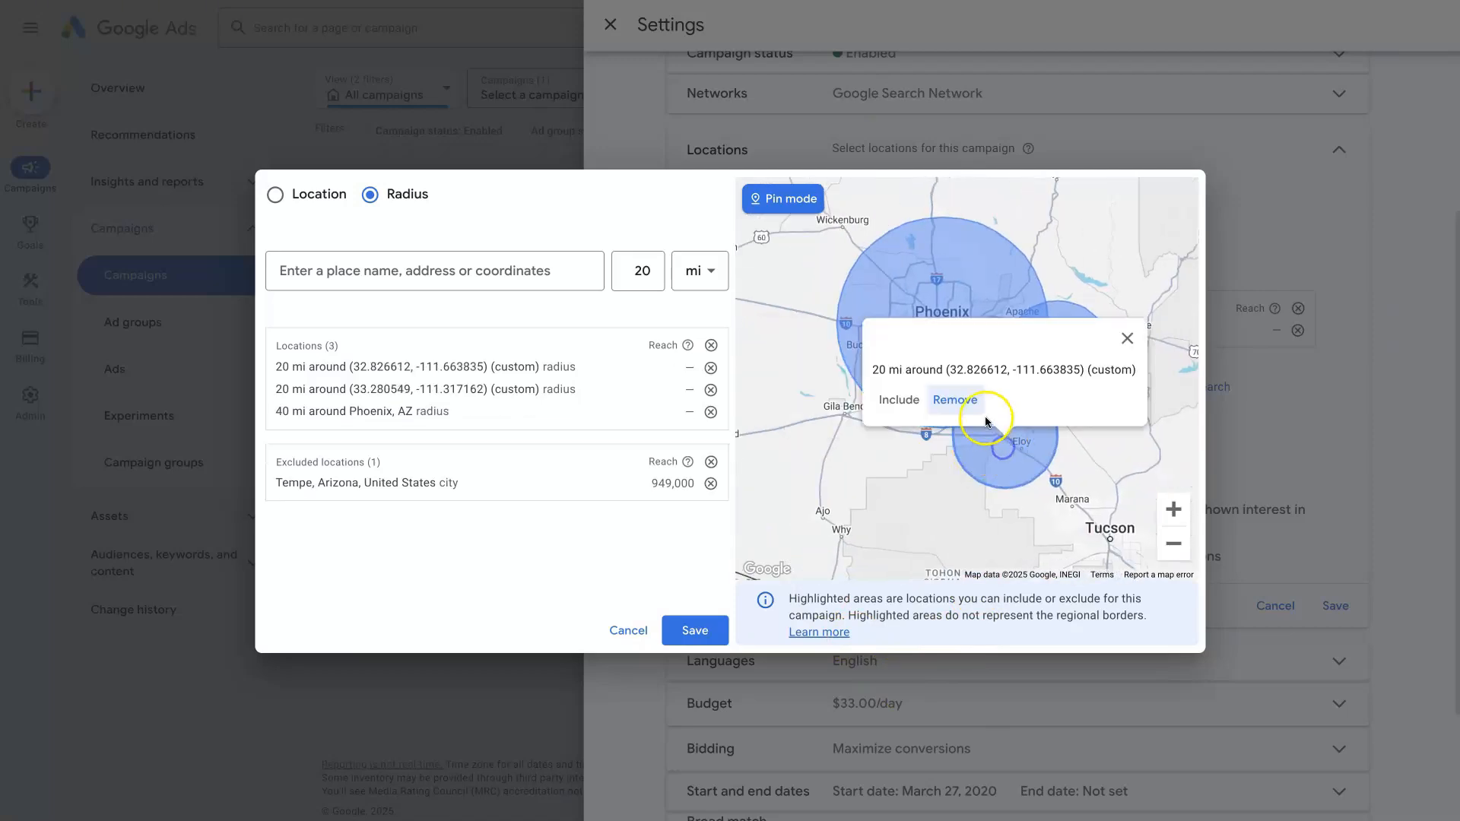
{"action": "left_click", "coordinate": [955, 401]}
{"action": "left_click", "coordinate": [1041, 378]}
{"action": "left_click", "coordinate": [965, 317]}
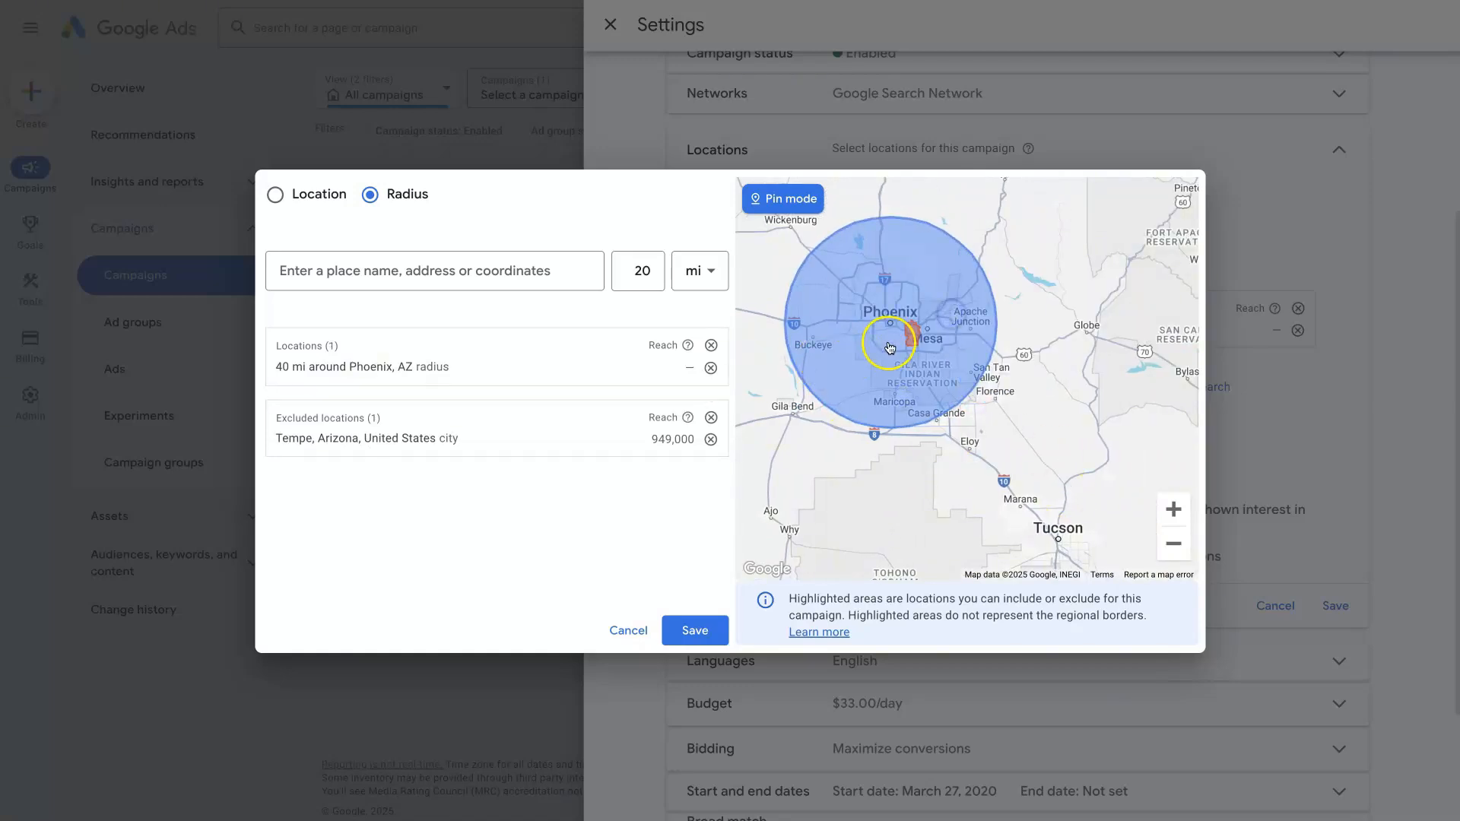
Step: Remove Tempe from the excluded locations, leave the advanced location search, and save the campaign's location settings
{"action": "left_click_drag", "start_coordinate": [888, 343], "coordinate": [960, 396]}
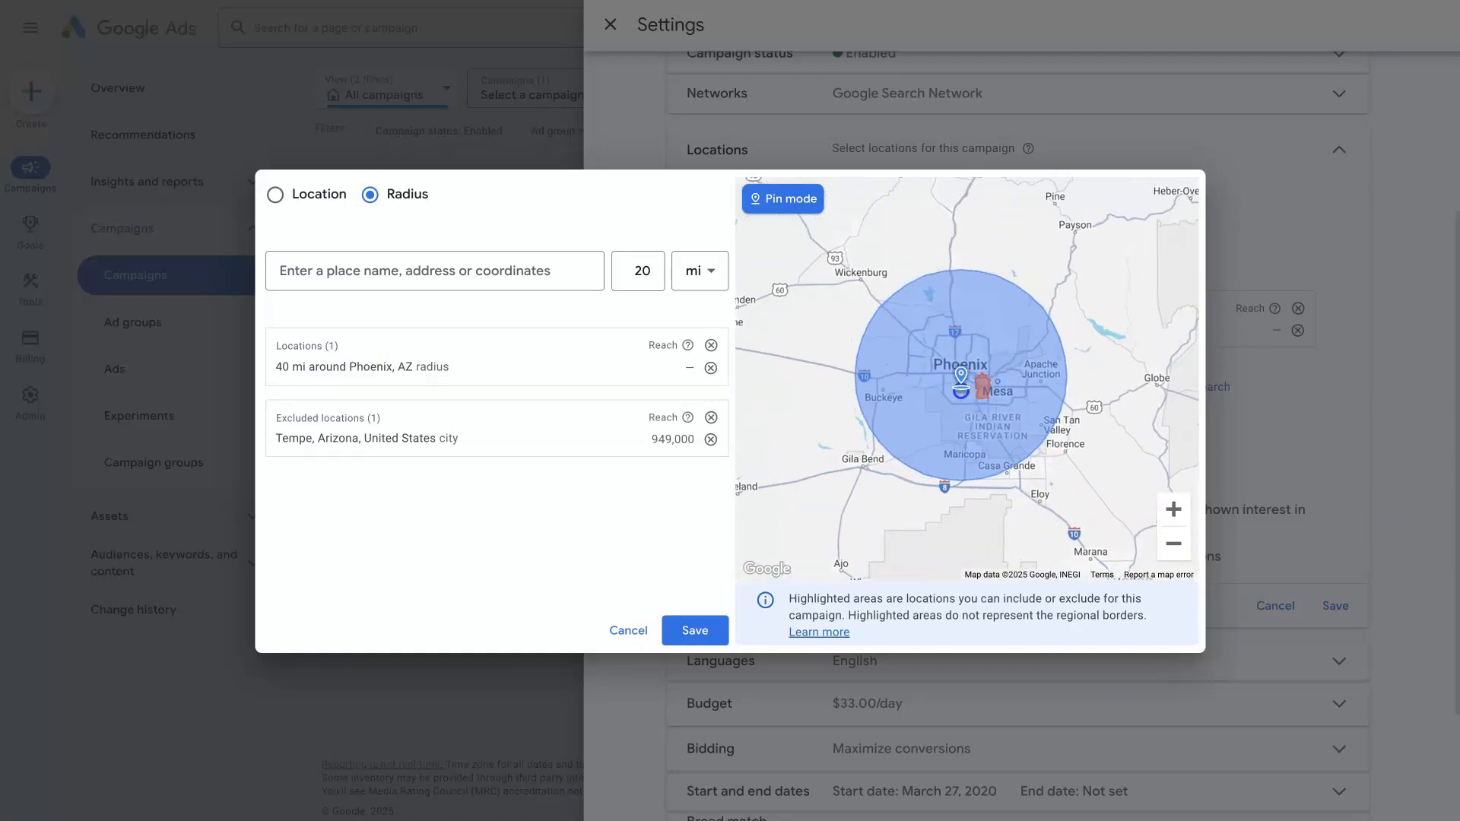
{"action": "left_click", "coordinate": [710, 439]}
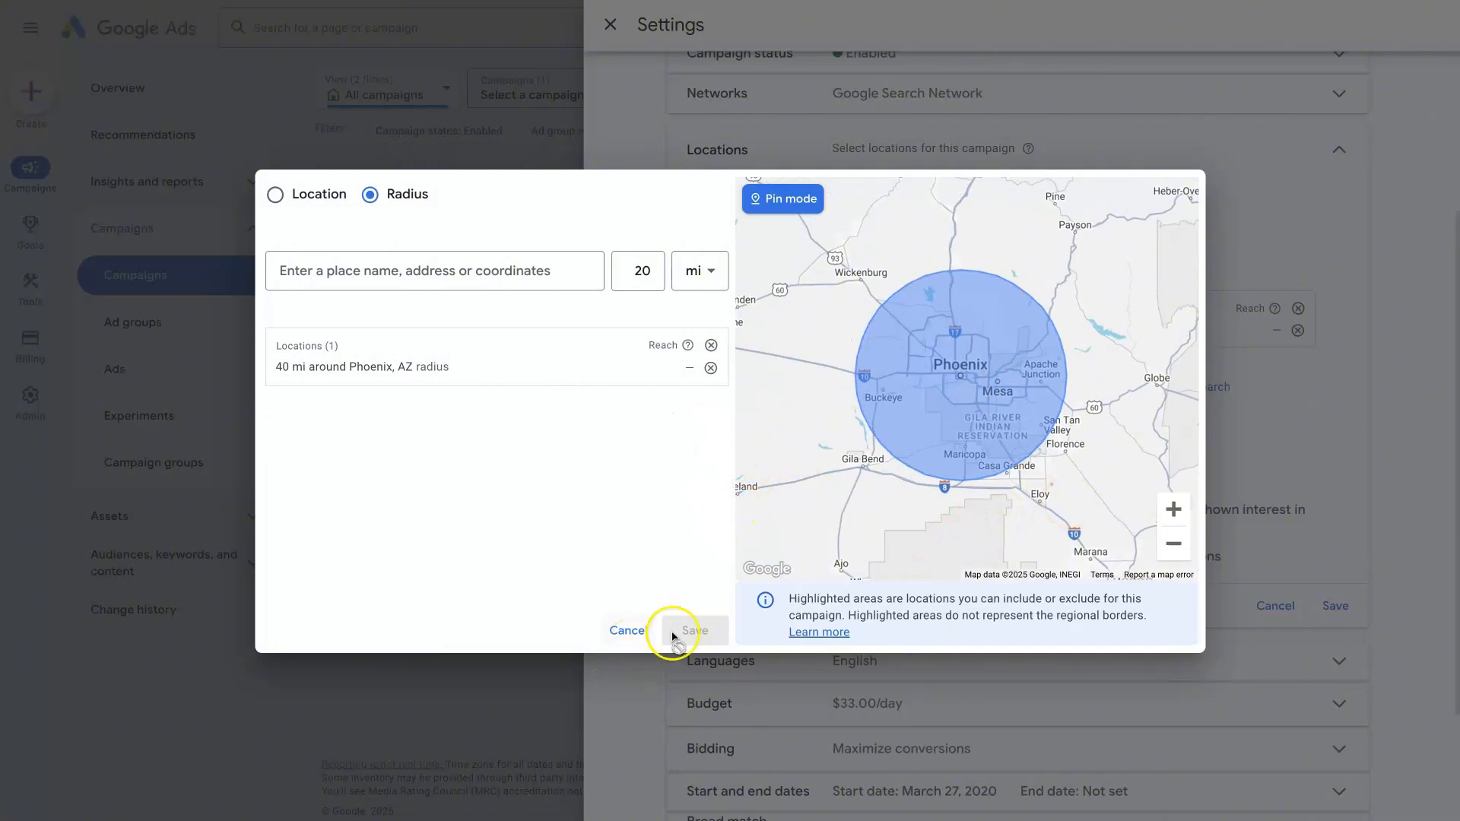
{"action": "left_click", "coordinate": [697, 628]}
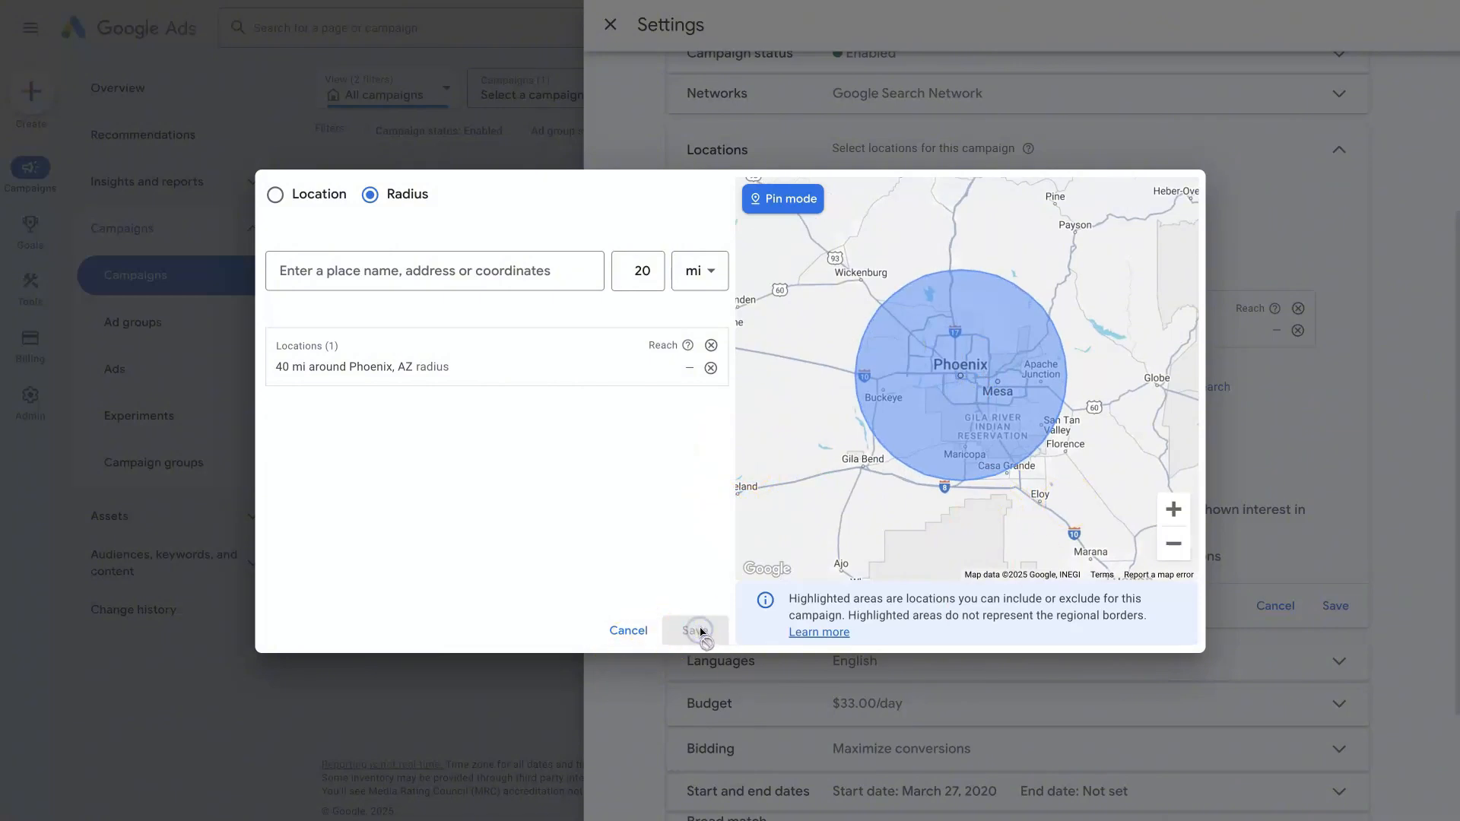
{"action": "left_click", "coordinate": [628, 630]}
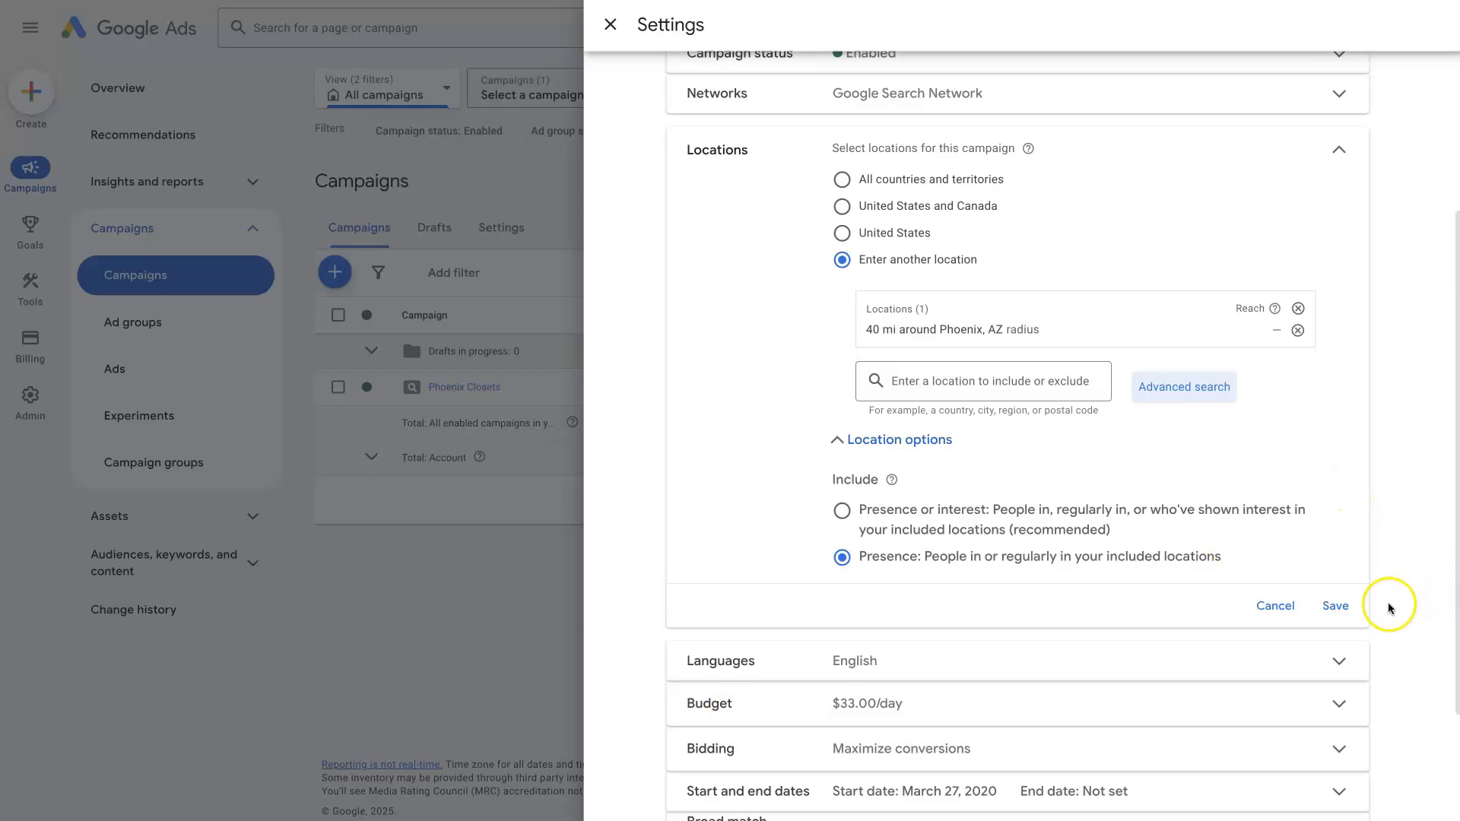
{"action": "left_click", "coordinate": [1341, 608]}
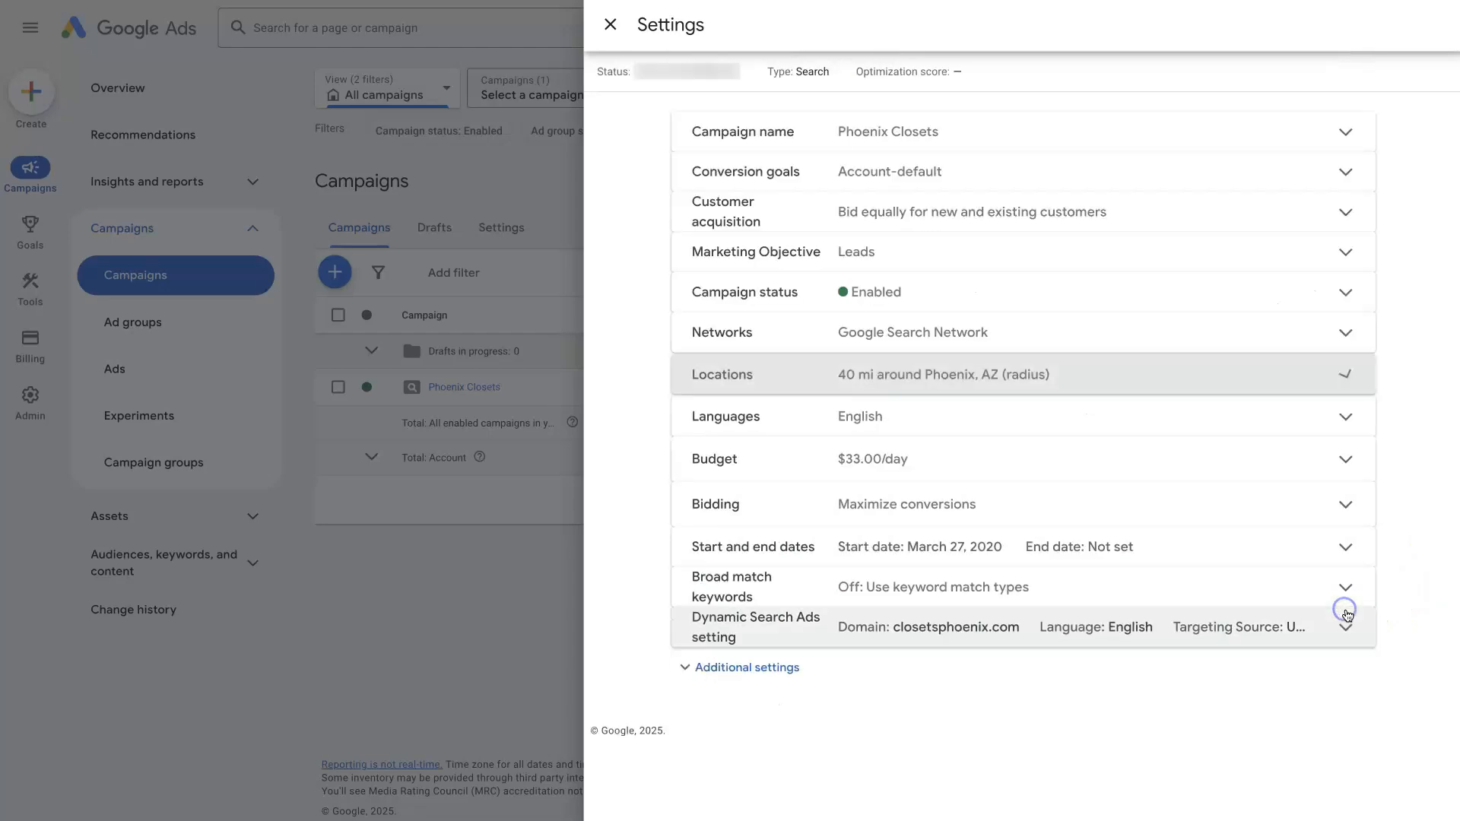
Step: Review the campaign's saved location targeting and presence option, and close the campaign settings
{"action": "left_click", "coordinate": [1344, 374]}
{"action": "scroll", "coordinate": [974, 554], "scroll_direction": "down", "scroll_amount": 3}
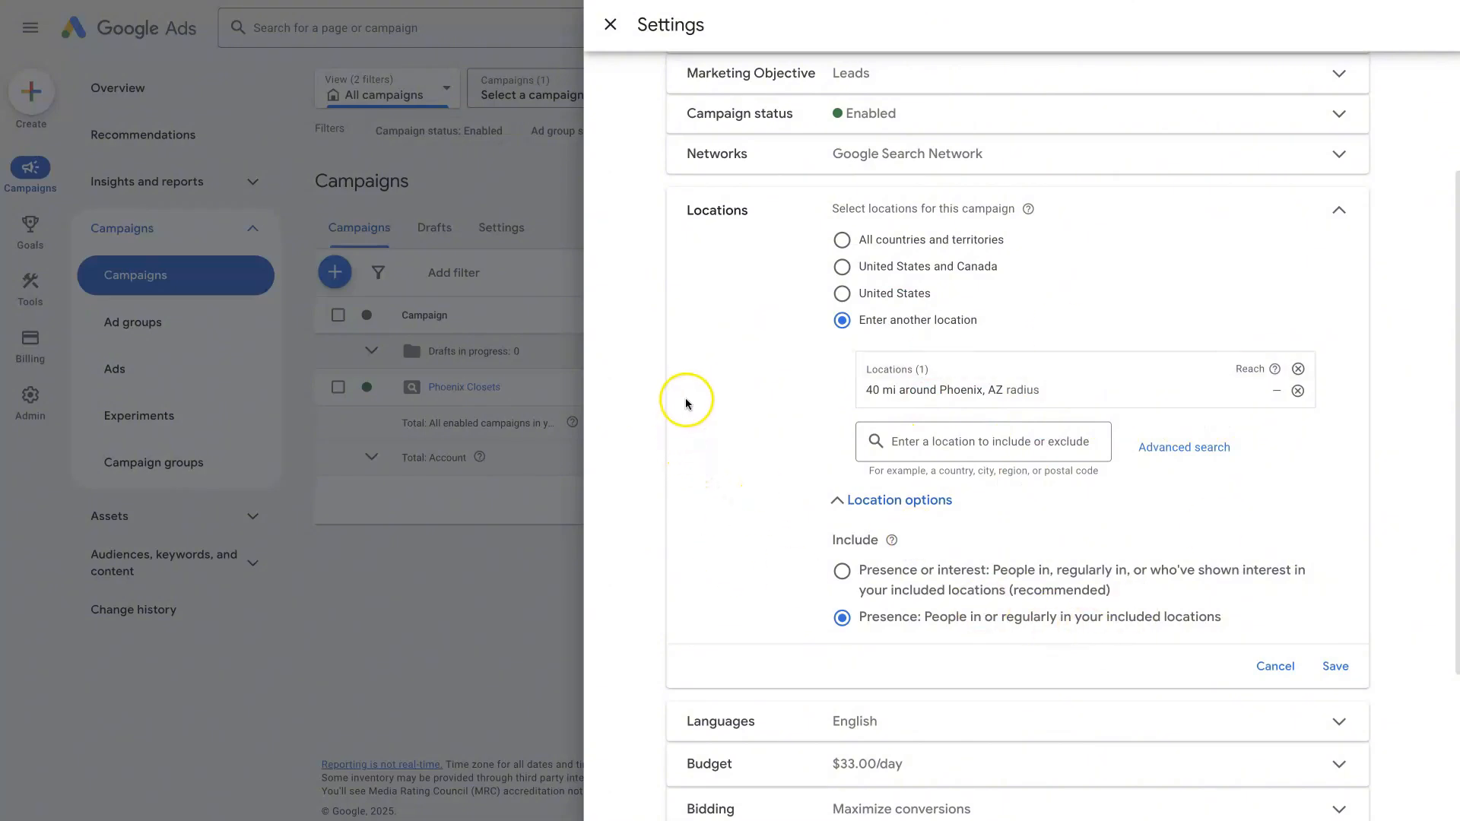
{"action": "left_click", "coordinate": [610, 24]}
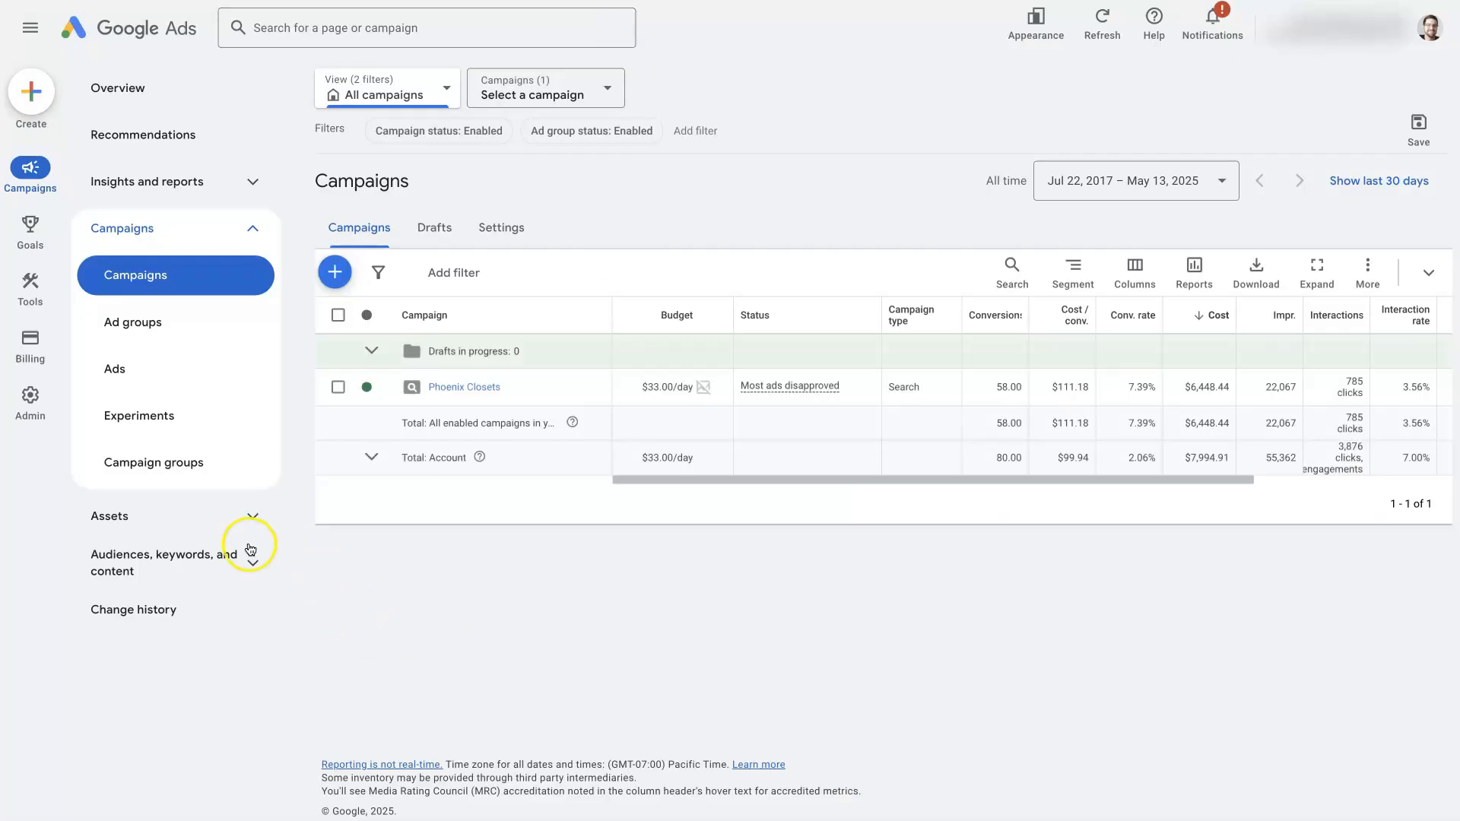
Step: Open the Locations page under audiences, keywords, and content for all campaigns
{"action": "left_click", "coordinate": [247, 566]}
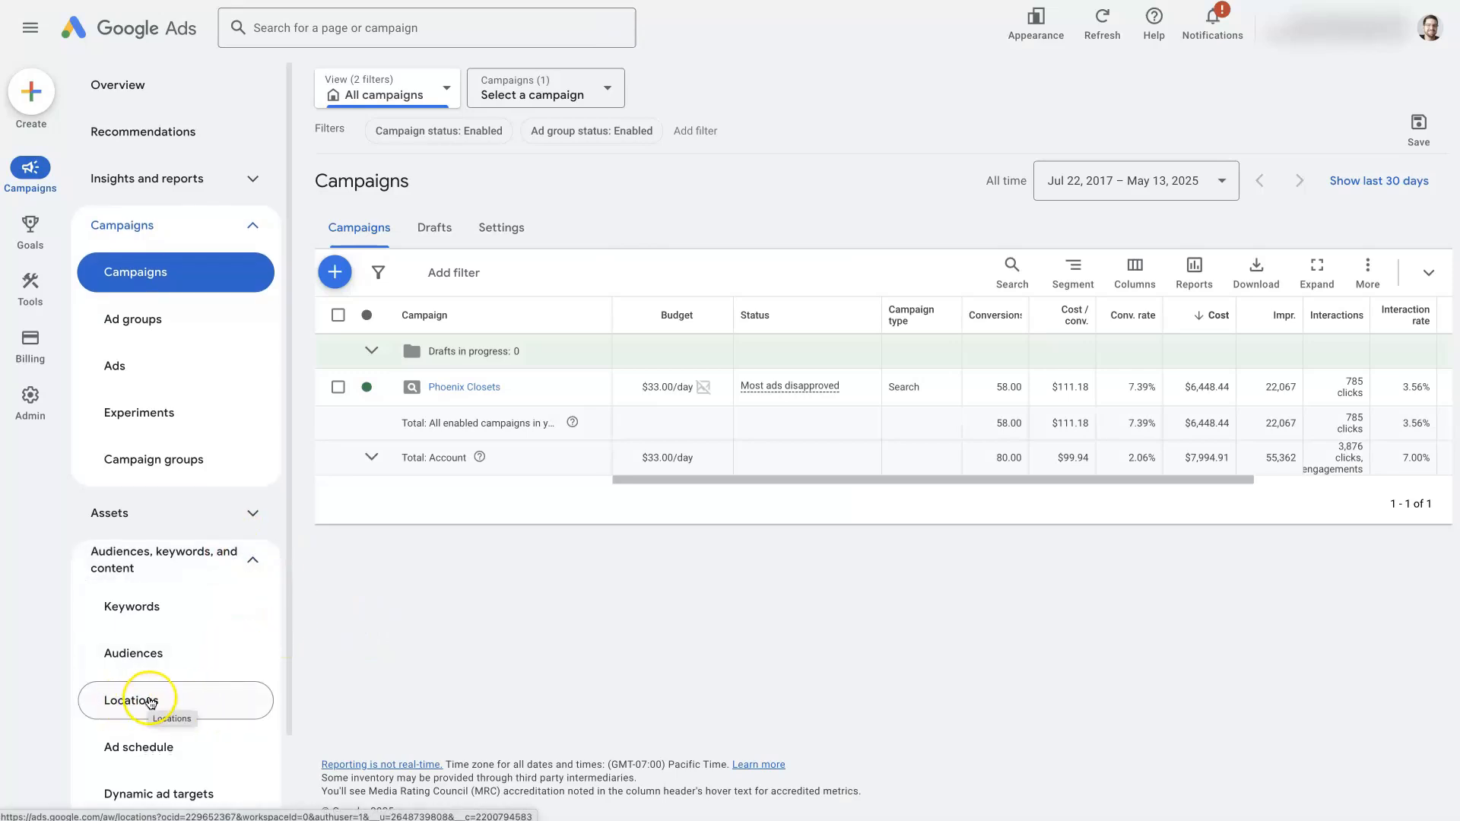
{"action": "left_click", "coordinate": [147, 704]}
{"action": "left_click", "coordinate": [373, 399]}
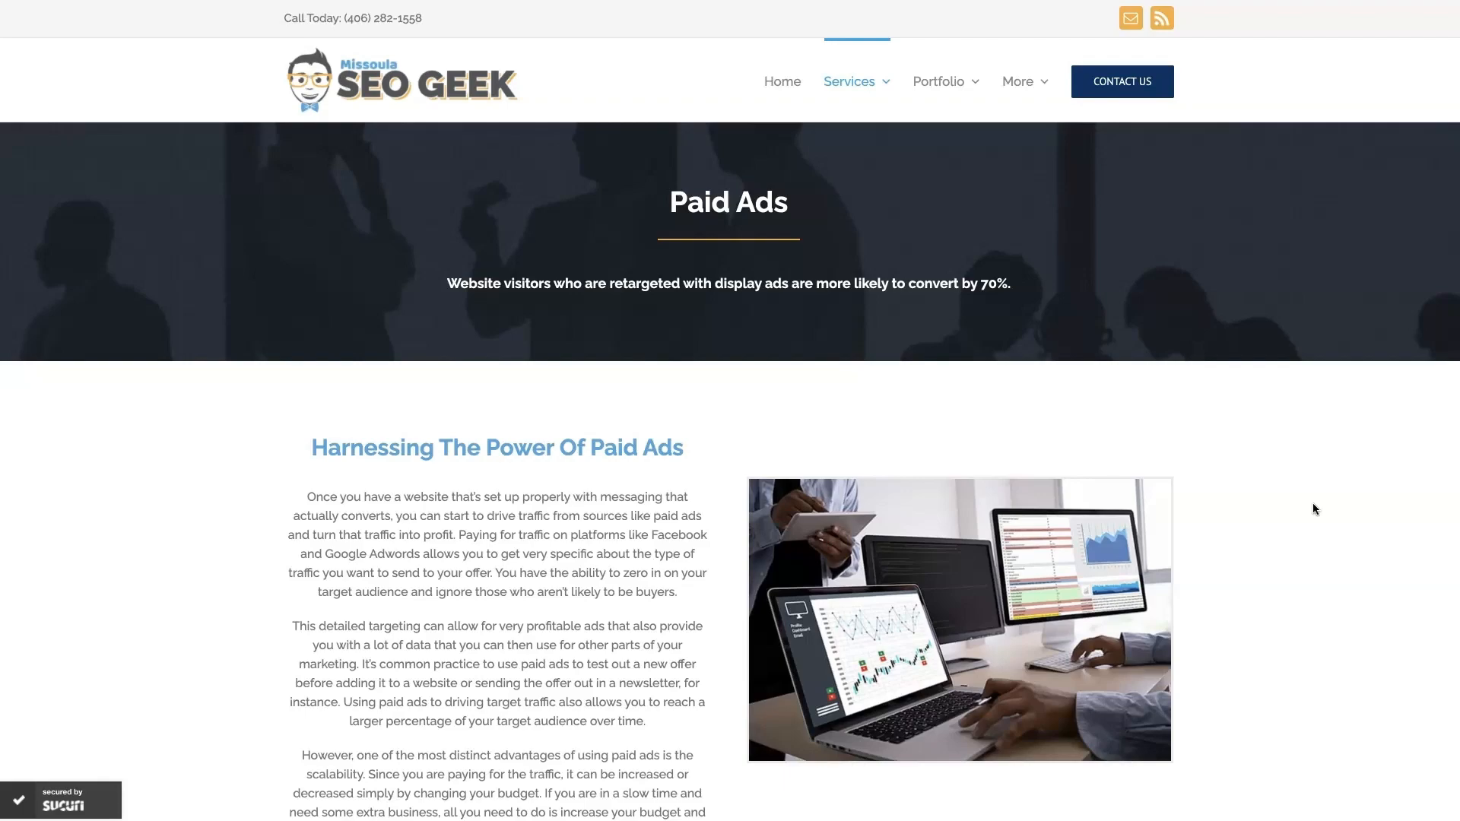
Step: Look through the Missoula SEO Geek Paid Ads page to its section on increasing sales with Google Ads
{"action": "scroll", "coordinate": [1292, 563], "scroll_direction": "down", "scroll_amount": 15}
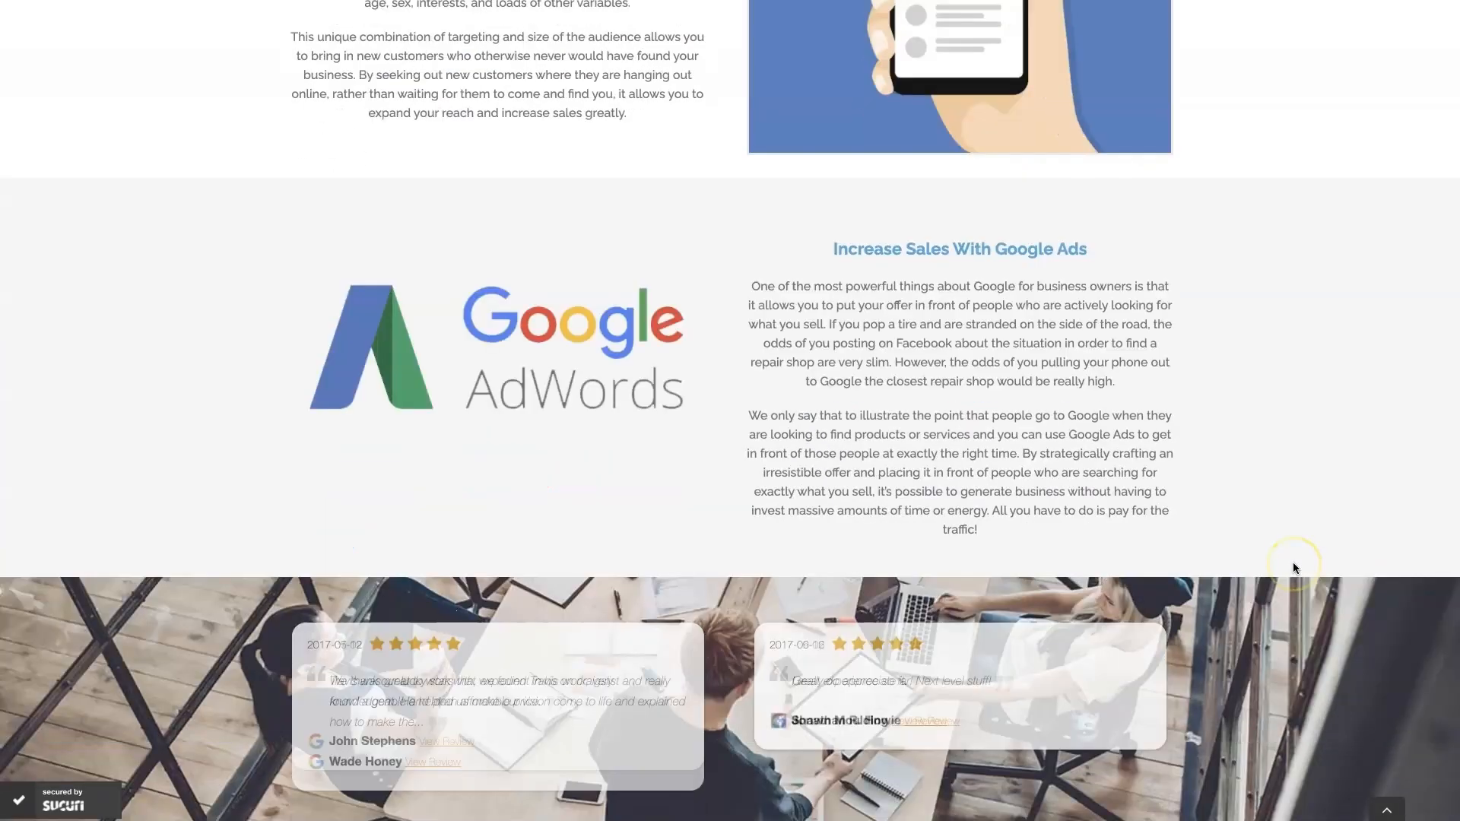
{"action": "scroll", "coordinate": [1294, 568], "scroll_direction": "down", "scroll_amount": 2}
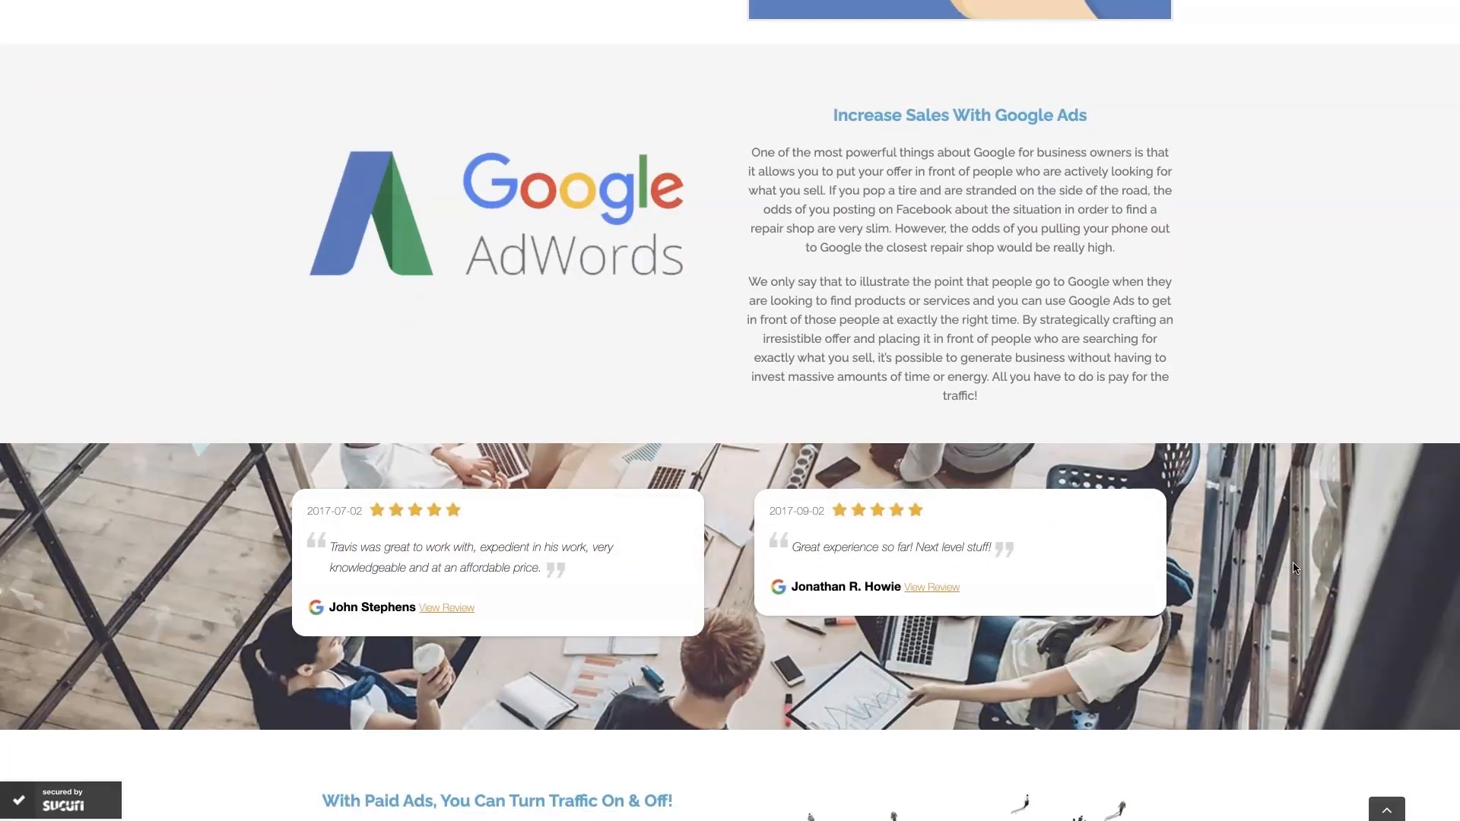
{"action": "scroll", "coordinate": [1294, 567], "scroll_direction": "up", "scroll_amount": 1}
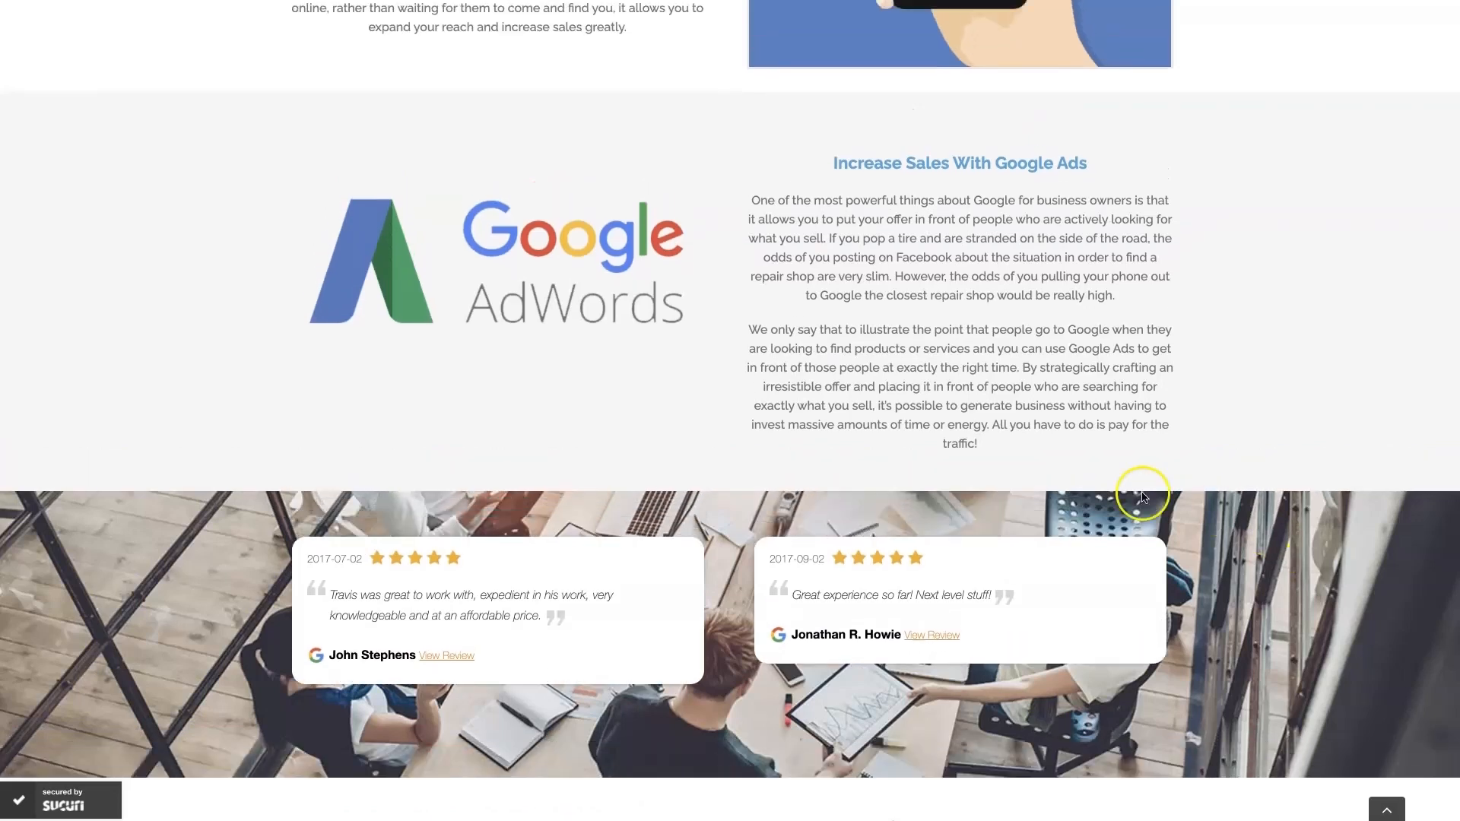